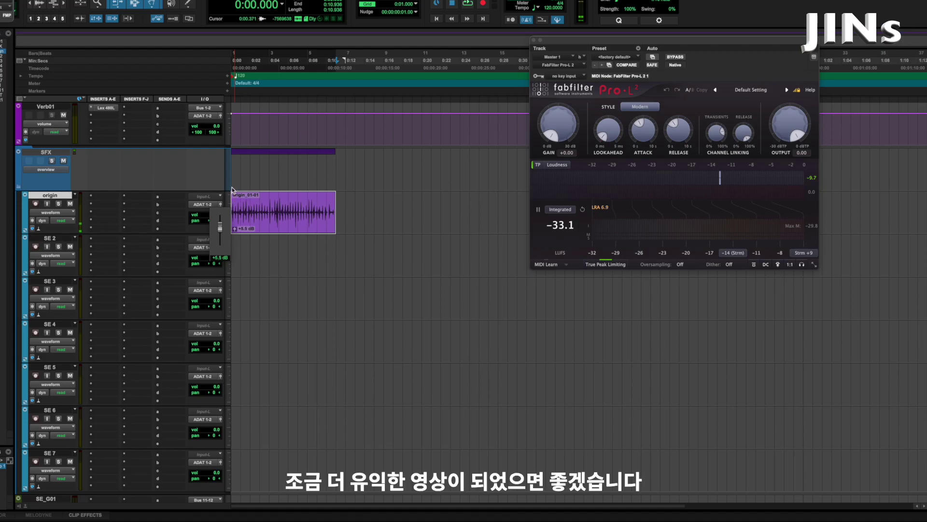
# Raise the clip gain of the clip on the origin track to +7.0 dB and play it back to check loudness.
pyautogui.press('space')
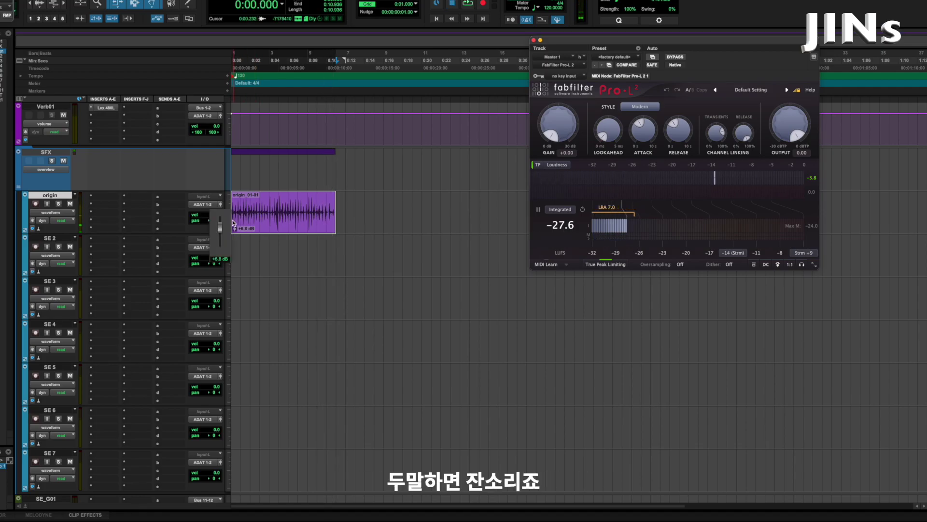
pyautogui.moveTo(232, 219); pyautogui.dragTo(233, 218)
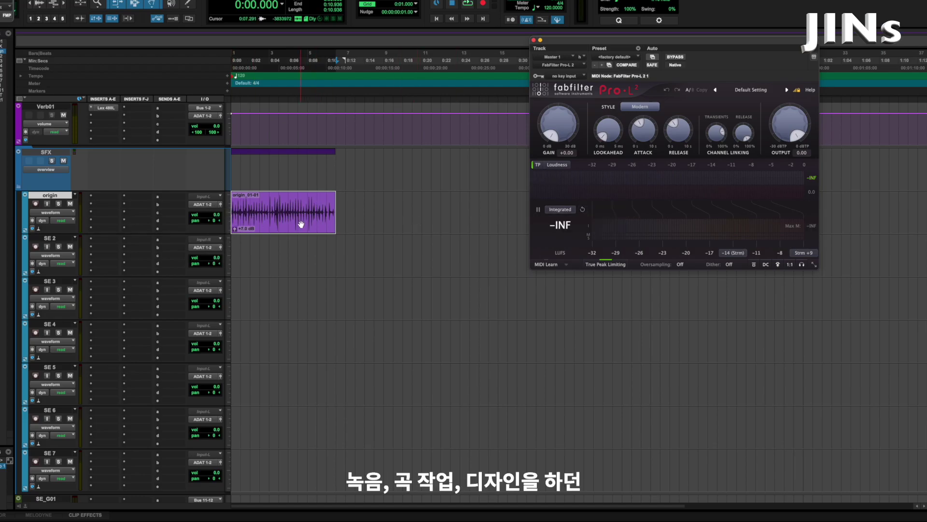
pyautogui.press('space')
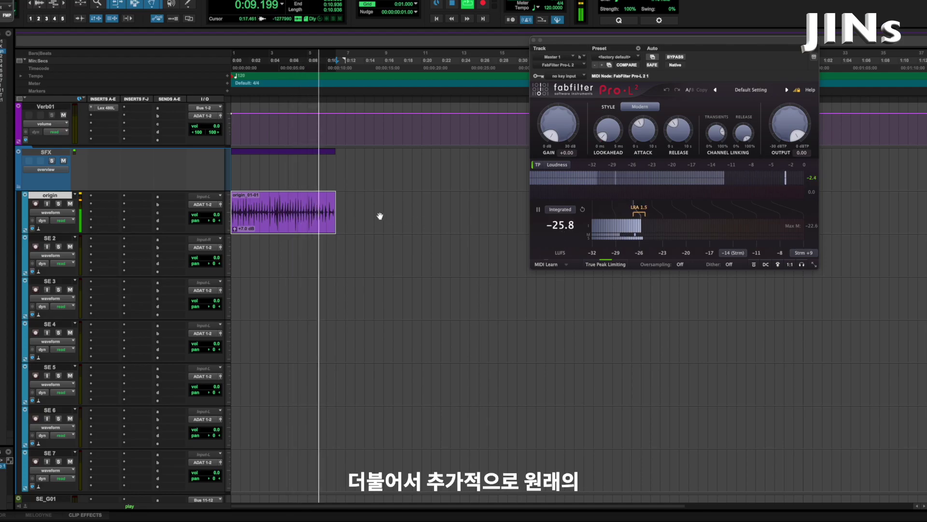
# Raise the origin clip's gain to +8.0 dB and replay it from the start.
pyautogui.click(236, 230)
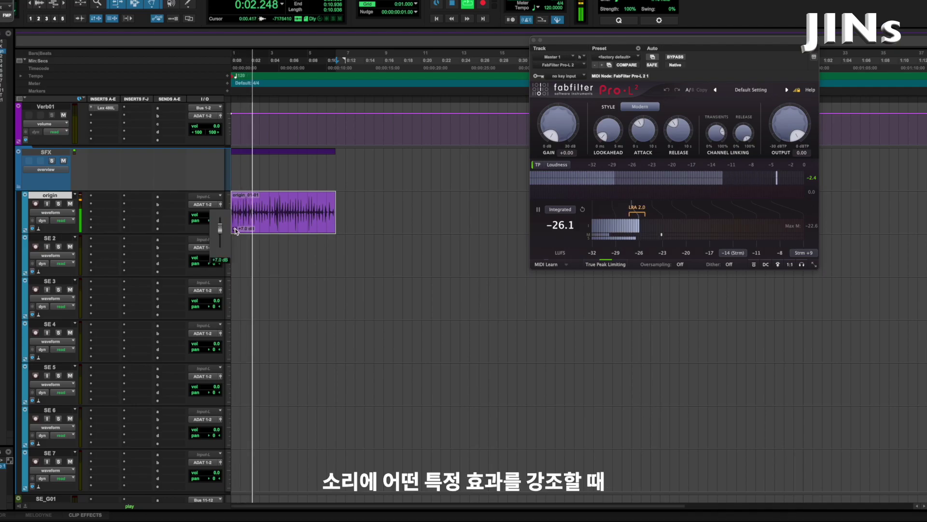
pyautogui.moveTo(235, 228); pyautogui.dragTo(237, 224)
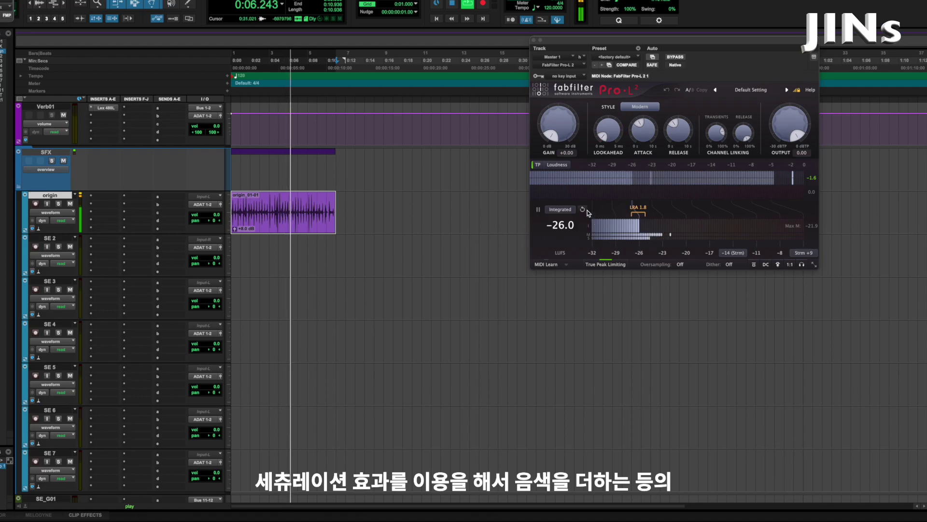
pyautogui.press('space')
pyautogui.press('space')
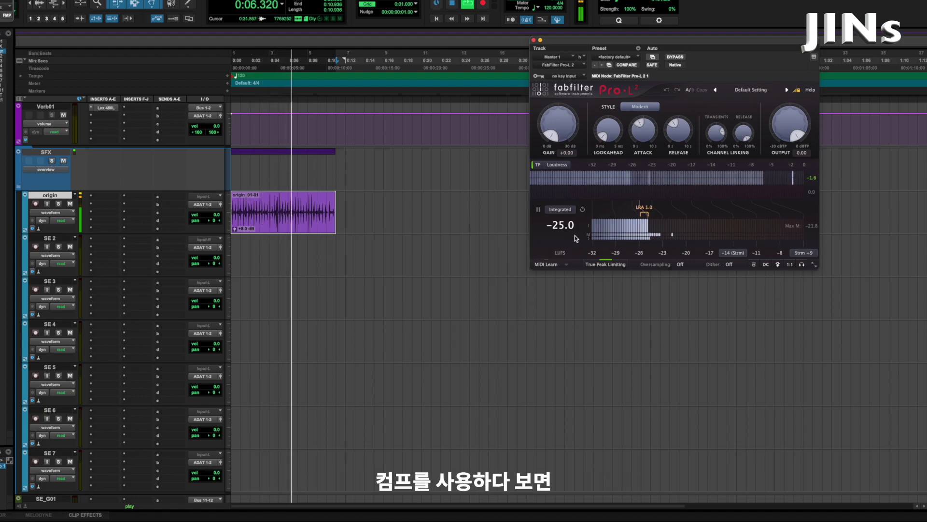
# Stop playback, copy the origin clip onto the SE 2 track at the same start time, and mute the origin track.
pyautogui.press('space')
pyautogui.click(366, 249)
pyautogui.moveTo(271, 229); pyautogui.dragTo(267, 247)
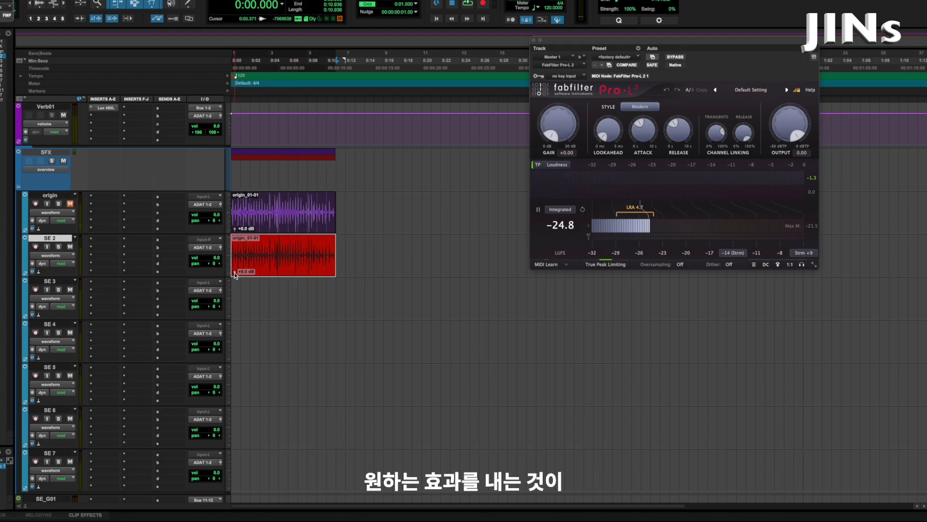
# Insert the UAD Shadow Hills Mastering Comp as a dynamics plug-in on the SE 2 track.
pyautogui.click(103, 242)
pyautogui.moveTo(111, 240)
pyautogui.moveTo(184, 250)
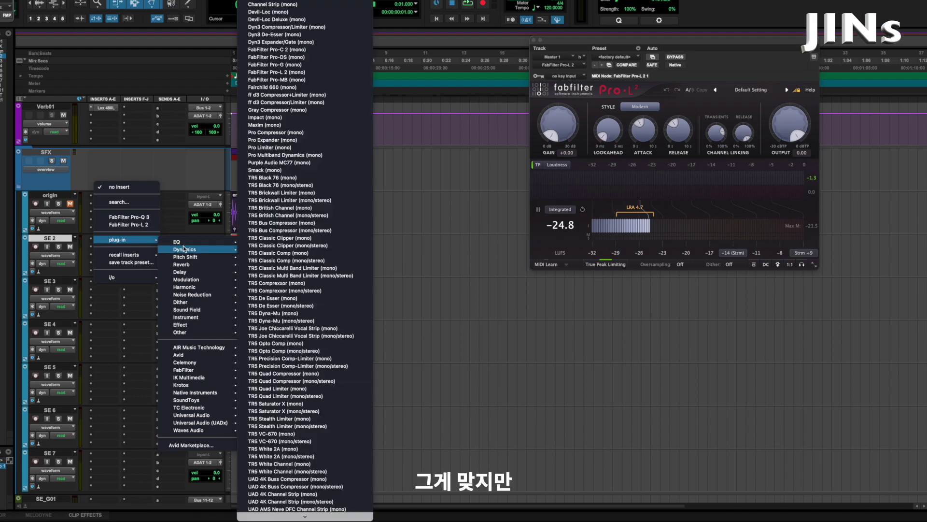
pyautogui.scroll(-5, 285, 211)
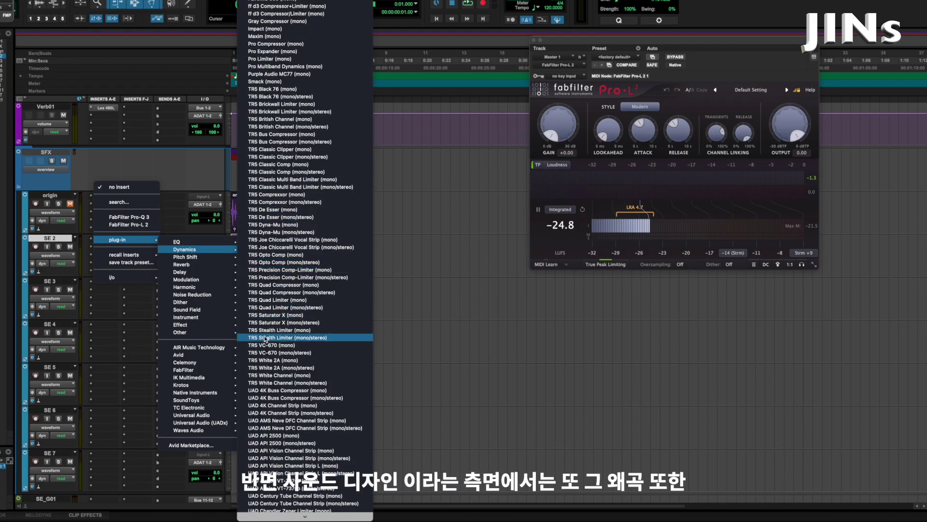
pyautogui.scroll(-3, 296, 312)
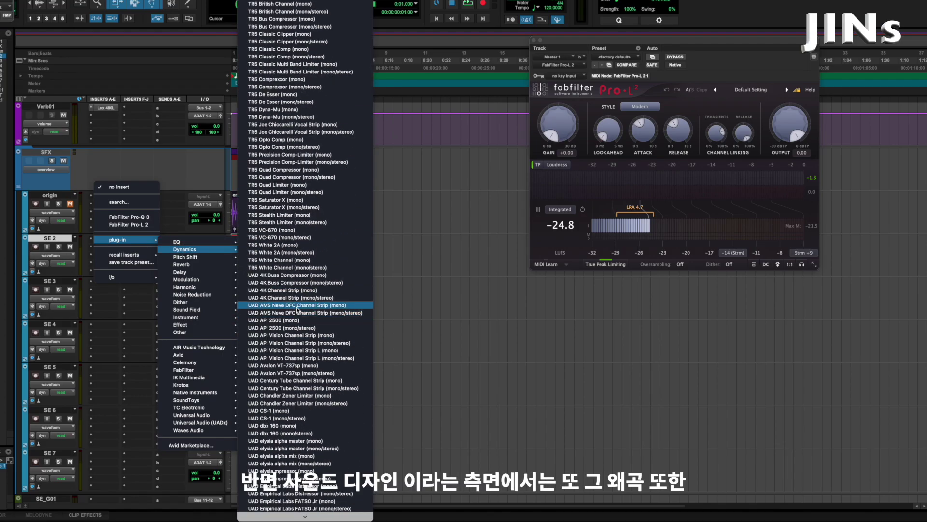
pyautogui.scroll(9, 297, 310)
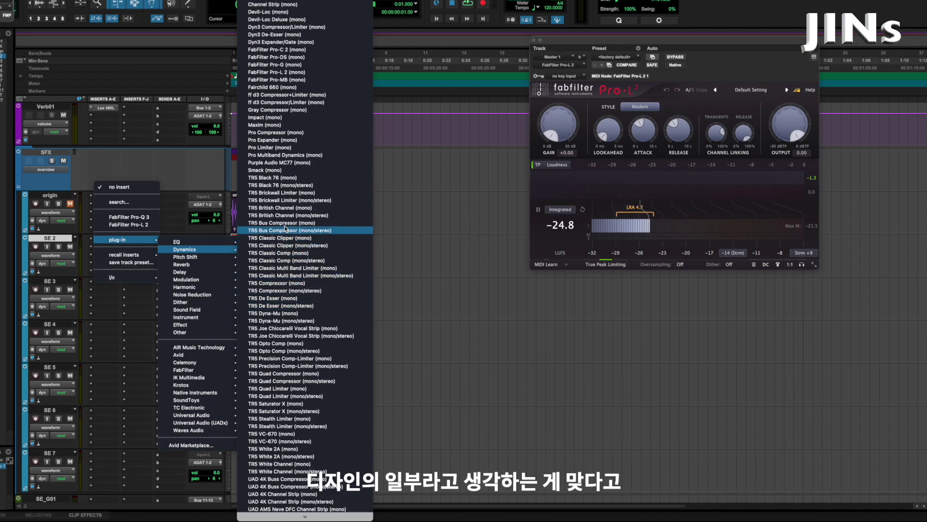
pyautogui.moveTo(215, 399)
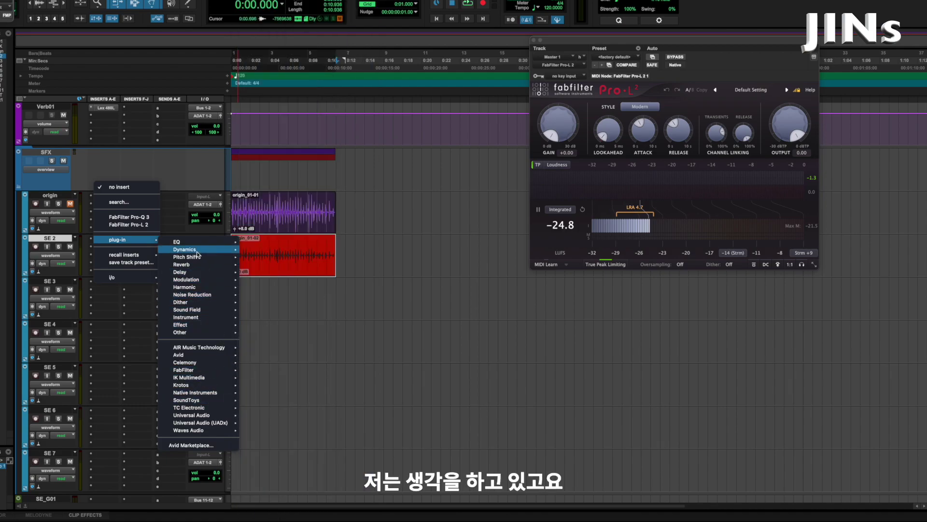
pyautogui.scroll(-5, 309, 338)
pyautogui.scroll(-6, 310, 352)
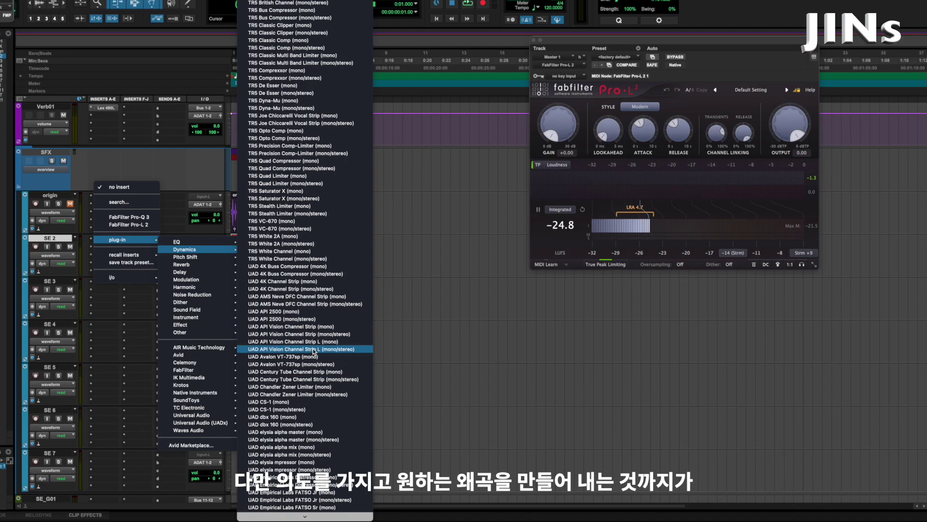
pyautogui.scroll(-2, 309, 353)
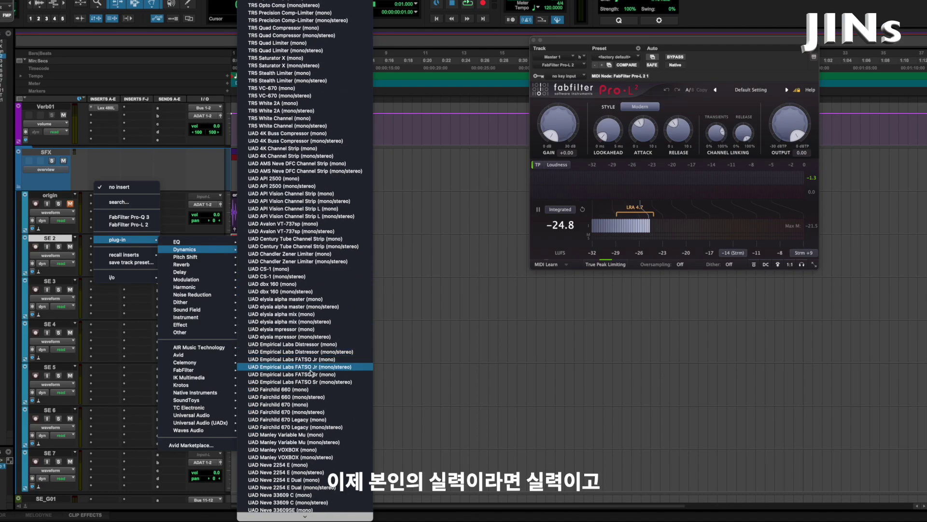
pyautogui.scroll(-6, 307, 452)
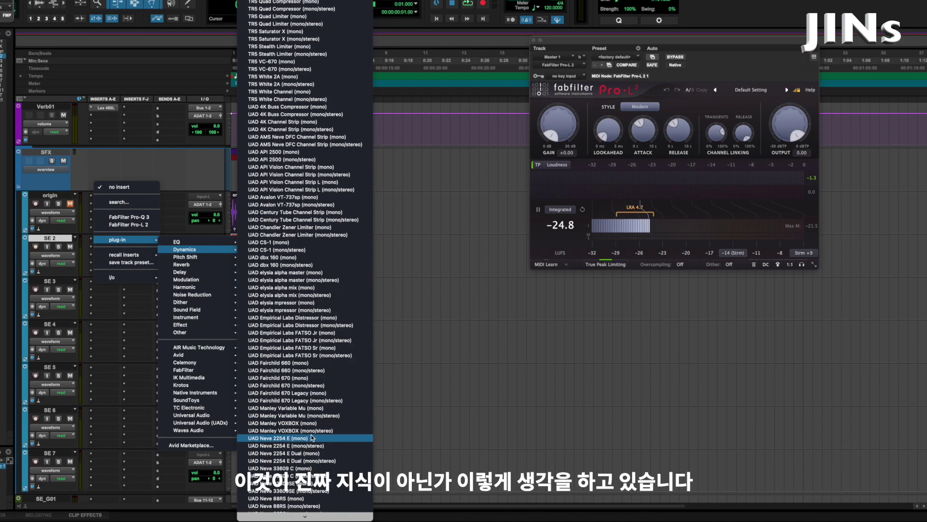
pyautogui.scroll(-3, 311, 444)
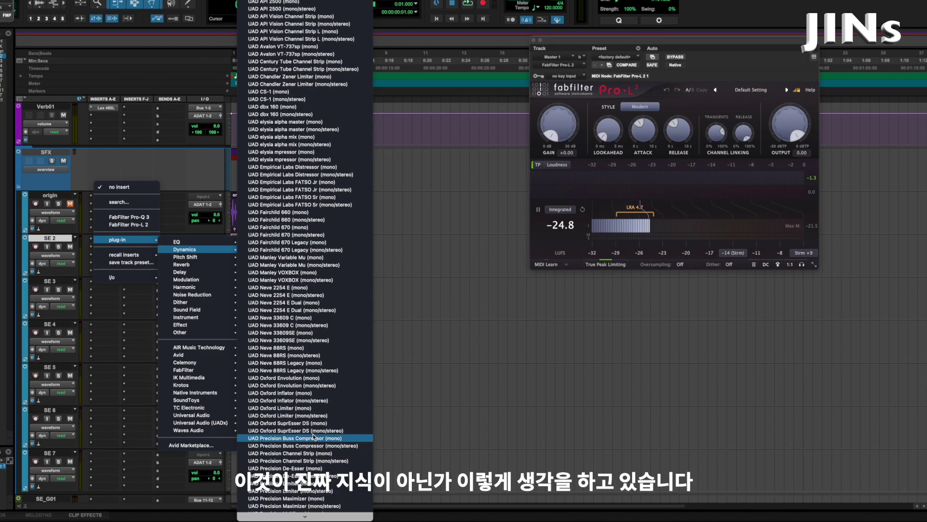
pyautogui.scroll(-4, 314, 453)
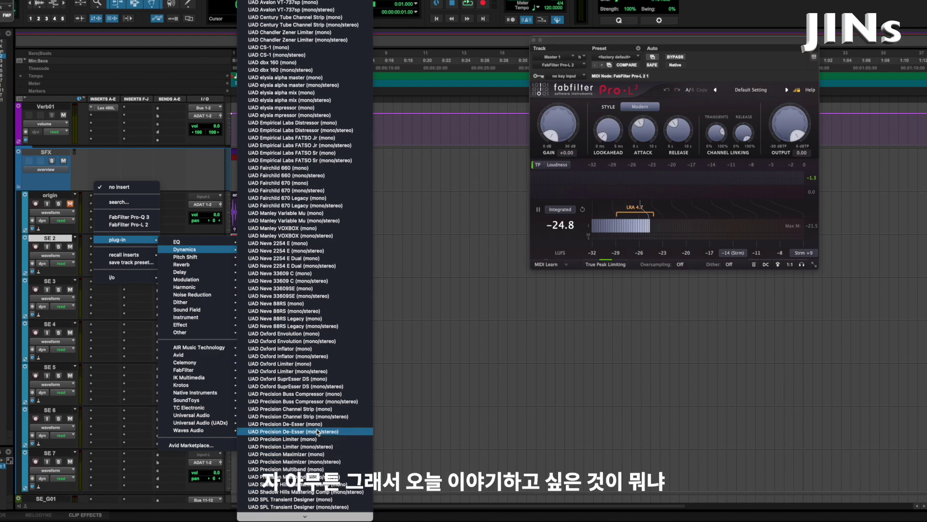
pyautogui.press('Escape')
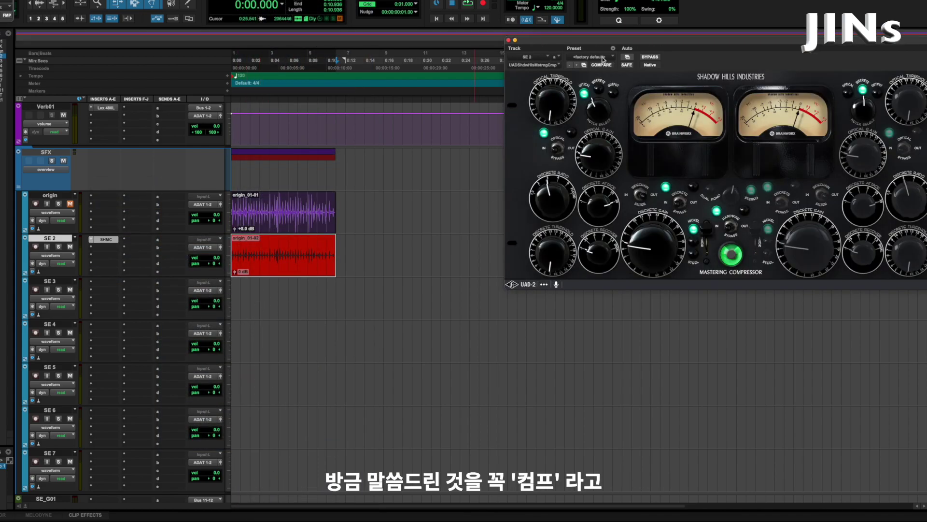
# Move the Shadow Hills window clear of the Pro-L 2 meter, start playback and adjust the optical threshold.
pyautogui.moveTo(618, 46); pyautogui.dragTo(186, 6)
pyautogui.press('space')
pyautogui.moveTo(118, 66); pyautogui.dragTo(117, 3)
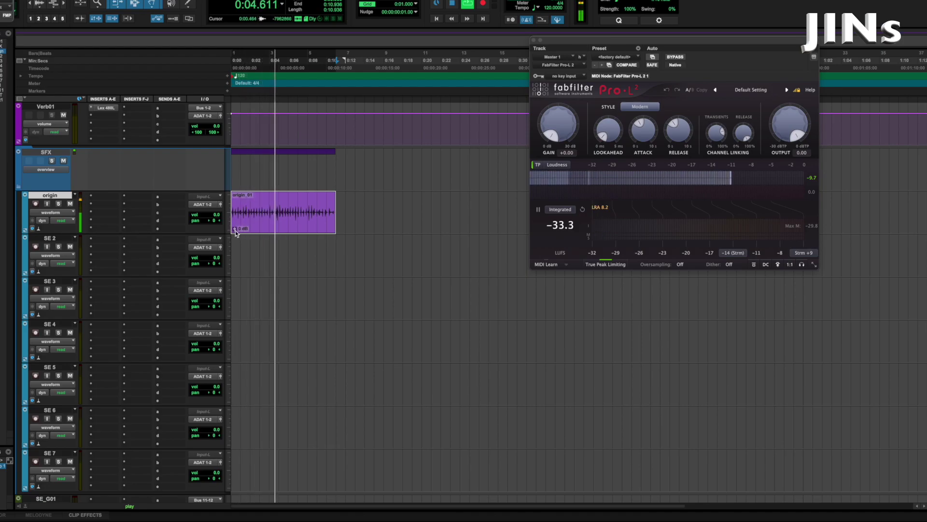
# Raise the clip gain of the origin_01 clip to +7.0 dB and play it through the loudness meter.
pyautogui.moveTo(236, 229); pyautogui.dragTo(233, 206)
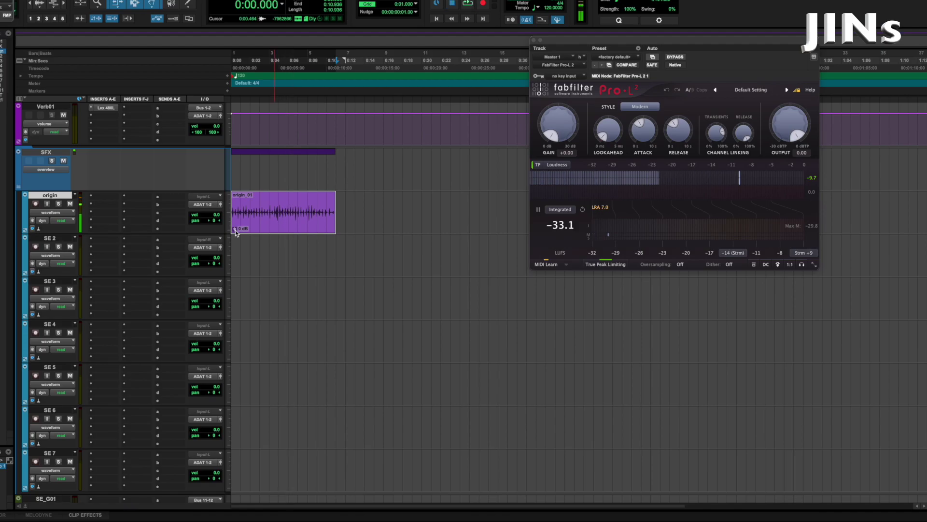
pyautogui.moveTo(196, 131); pyautogui.dragTo(193, 65)
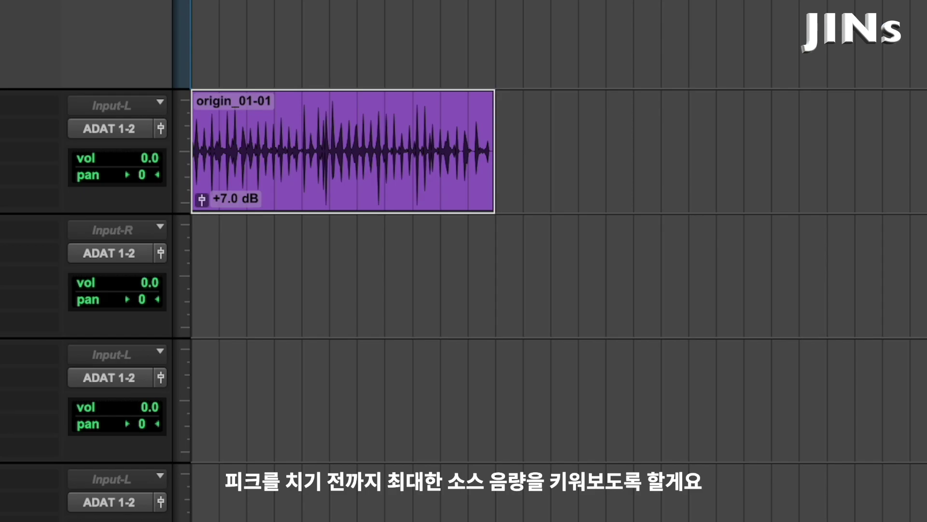
pyautogui.press('space')
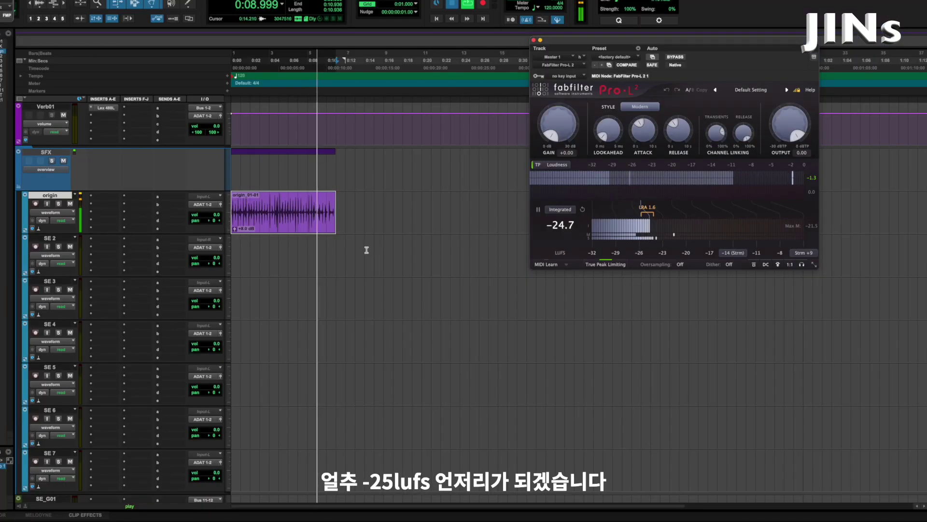
# Stop playback and copy the origin clip onto SE 2 at 0 dB clip gain, with the origin track muted.
pyautogui.press('space')
pyautogui.click(366, 250)
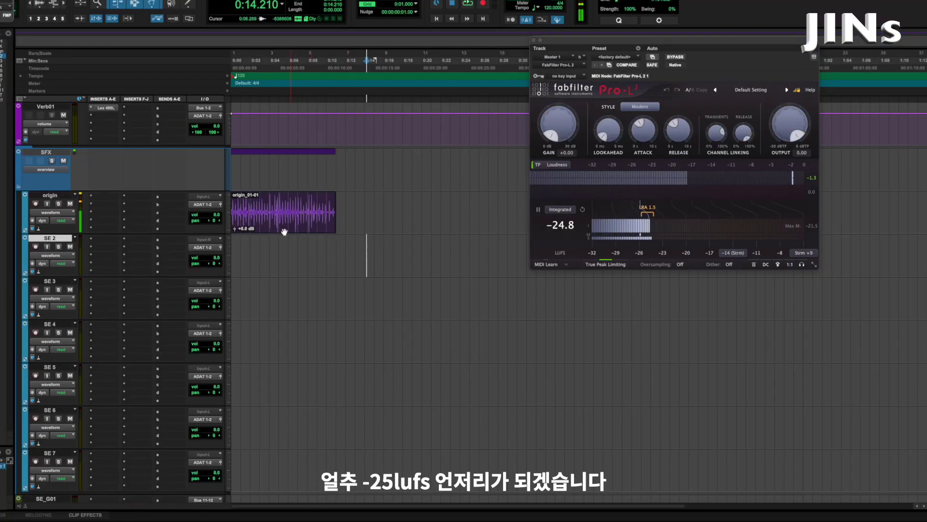
pyautogui.click(276, 226)
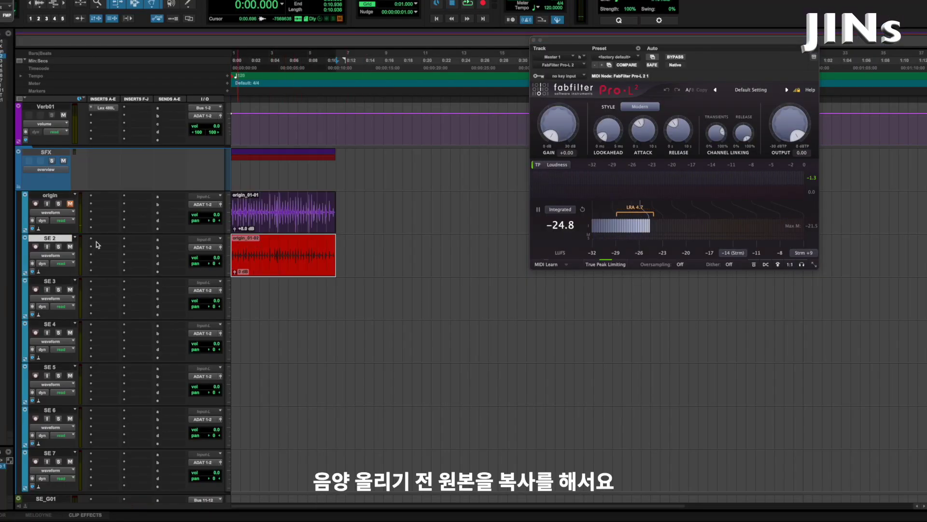
# Insert the UAD Shadow Hills Mastering Comp on the first insert slot of SE 2.
pyautogui.click(91, 246)
pyautogui.moveTo(131, 240)
pyautogui.moveTo(193, 250)
pyautogui.scroll(-15, 305, 346)
pyautogui.scroll(-12, 311, 438)
pyautogui.click(310, 434)
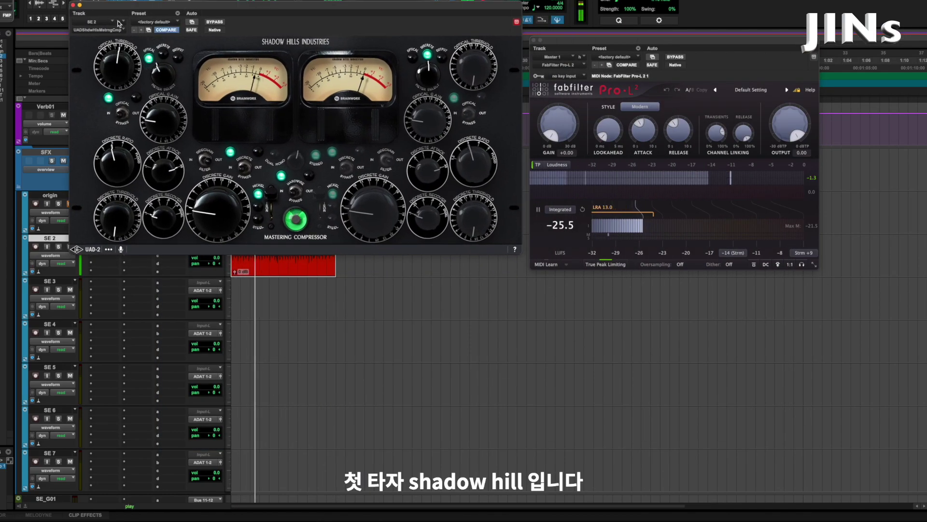
# Adjust the Shadow Hills optical threshold and the discrete attack, ratio and threshold during playback.
pyautogui.moveTo(119, 24); pyautogui.dragTo(119, 0)
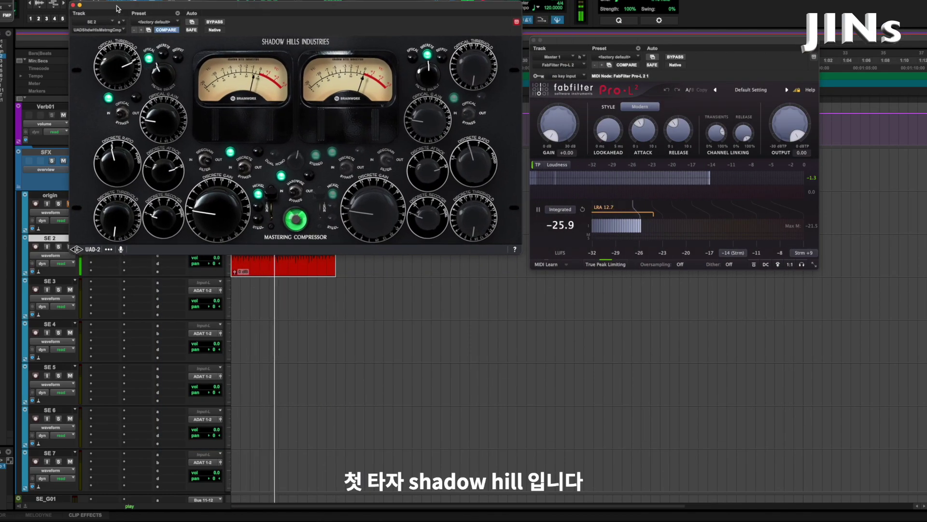
pyautogui.moveTo(161, 181); pyautogui.dragTo(114, 165)
pyautogui.moveTo(115, 219); pyautogui.dragTo(116, 207)
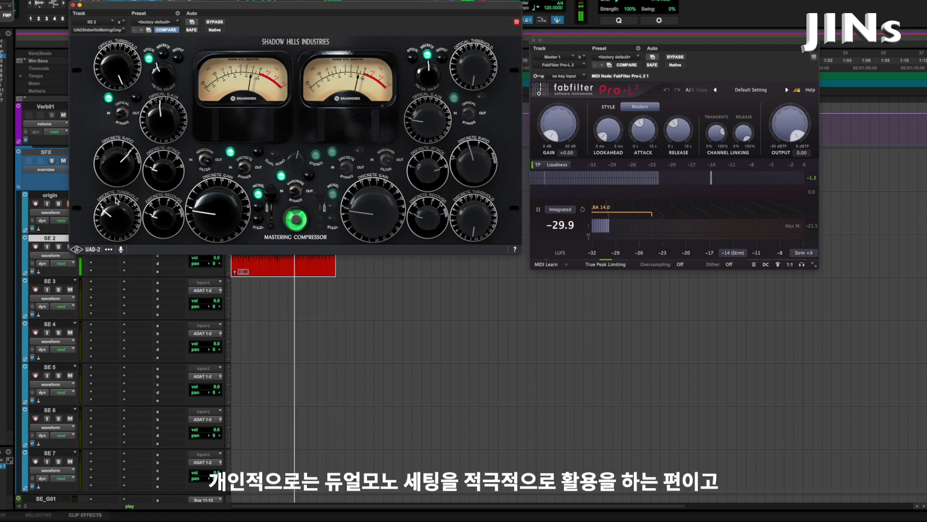
# Raise the Shadow Hills discrete gain and restart Pro-L 2's integrated loudness measurement.
pyautogui.click(583, 209)
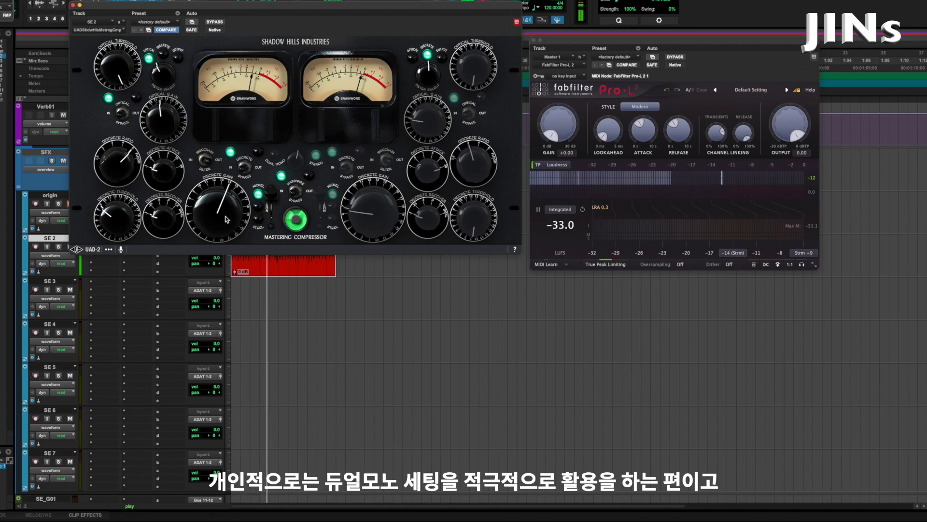
pyautogui.moveTo(227, 218); pyautogui.dragTo(228, 206)
pyautogui.click(582, 210)
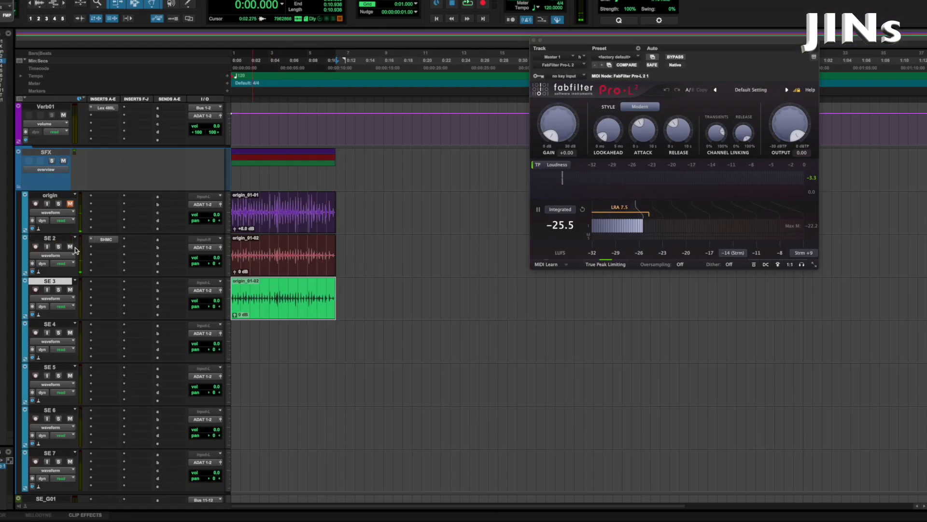
# Mute SE 2 and insert the mono FabFilter Pro-C 2 on the SE 3 track.
pyautogui.click(70, 246)
pyautogui.click(109, 283)
pyautogui.moveTo(118, 283)
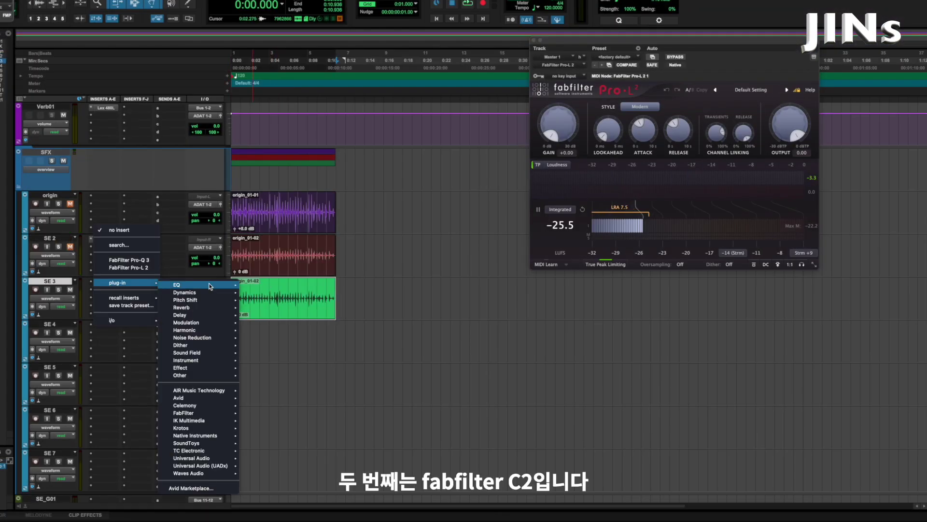
pyautogui.moveTo(208, 293)
pyautogui.scroll(-5, 333, 241)
pyautogui.scroll(5, 336, 241)
pyautogui.click(313, 50)
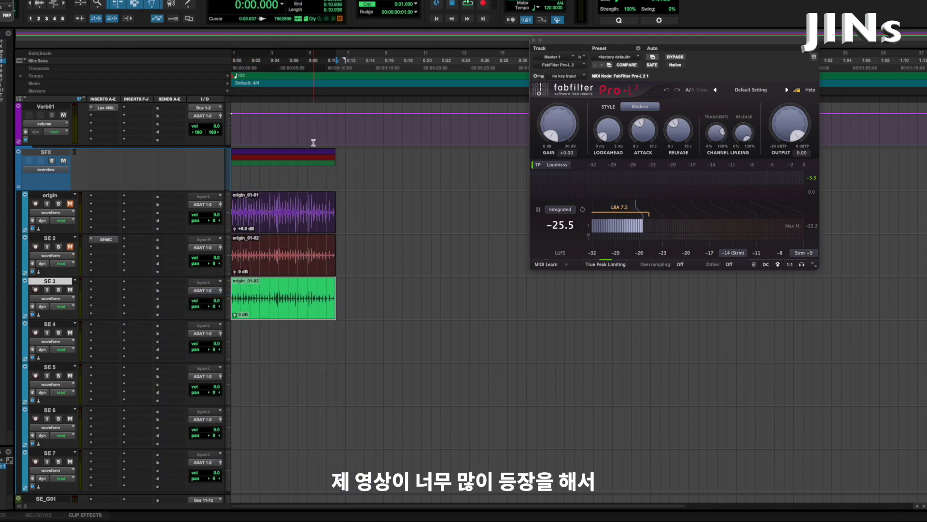
# Play SE 3, move the Pro-C 2 window beside the loudness meter, and adjust its threshold, ratio and attack.
pyautogui.press('space')
pyautogui.moveTo(210, 6); pyautogui.dragTo(316, 52)
pyautogui.moveTo(206, 228); pyautogui.dragTo(205, 239)
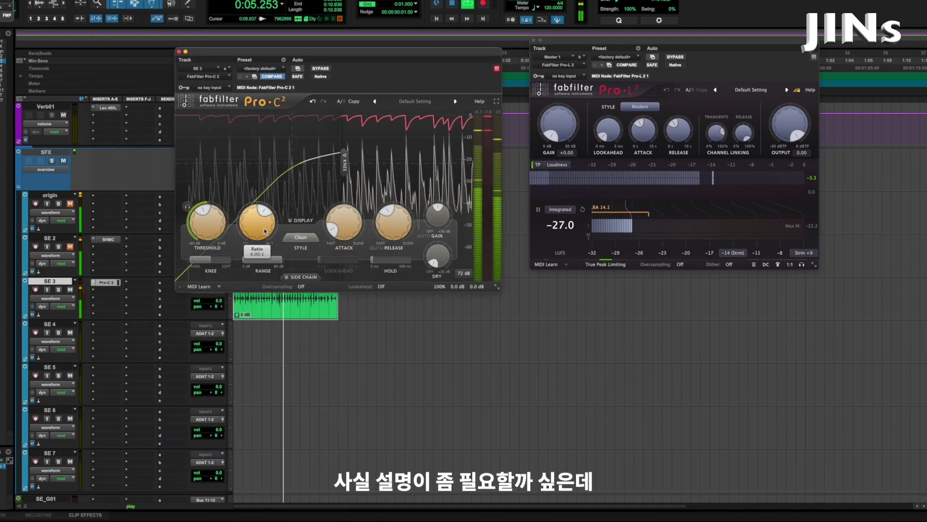
pyautogui.moveTo(257, 228); pyautogui.dragTo(257, 220)
pyautogui.moveTo(344, 223); pyautogui.dragTo(393, 229)
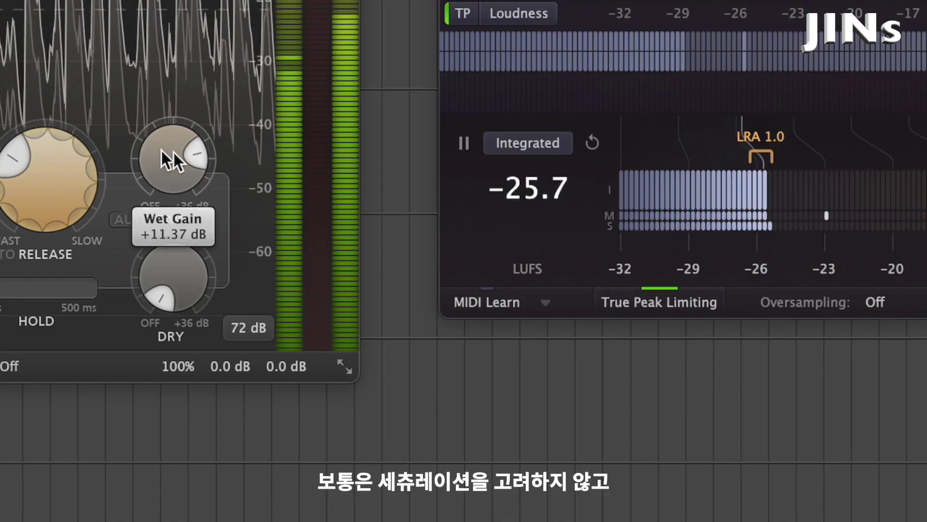
# Raise the Pro-C 2 wet gain and restart the integrated loudness measurement on Pro-L 2.
pyautogui.moveTo(178, 164); pyautogui.dragTo(176, 155)
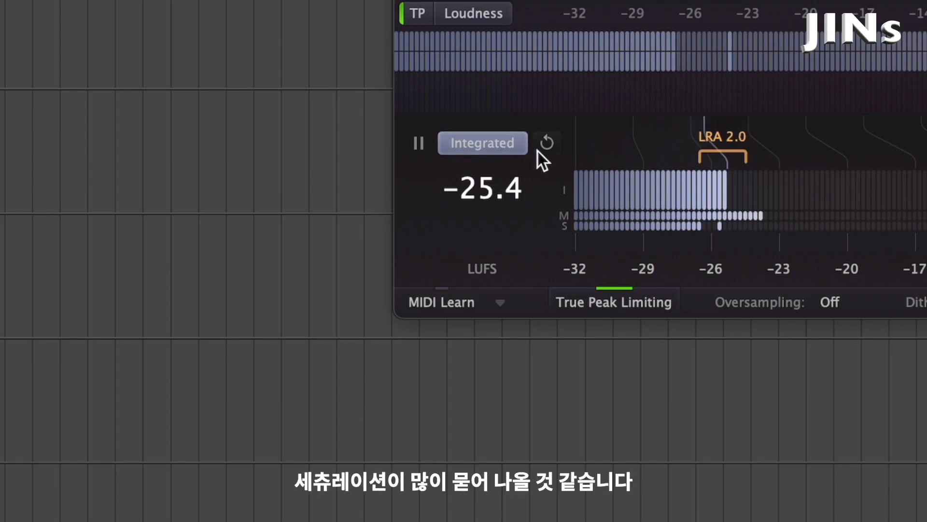
pyautogui.click(546, 143)
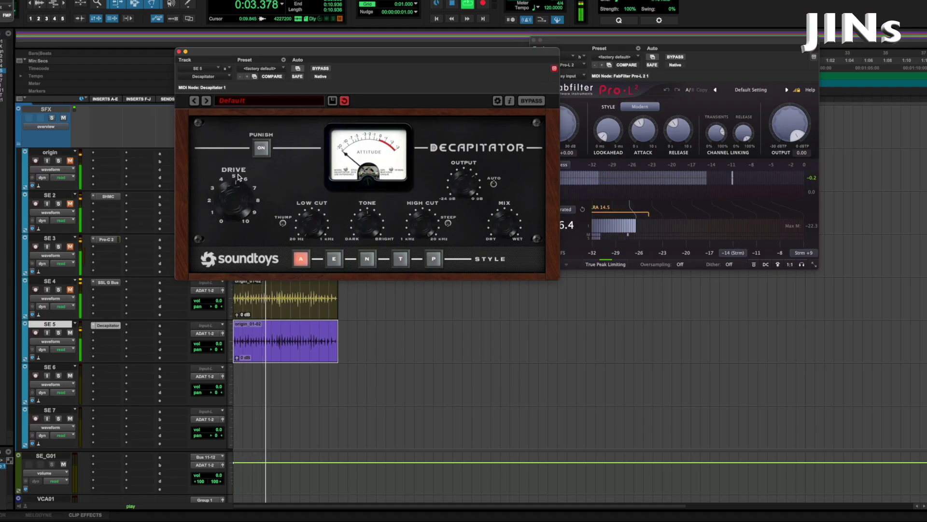
# Adjust the Decapitator's drive in style E on SE 5, beside the loudness meter, and restart Pro-L 2's integrated loudness measurement.
pyautogui.moveTo(239, 178); pyautogui.dragTo(240, 167)
pyautogui.moveTo(338, 52); pyautogui.dragTo(289, 46)
pyautogui.click(583, 209)
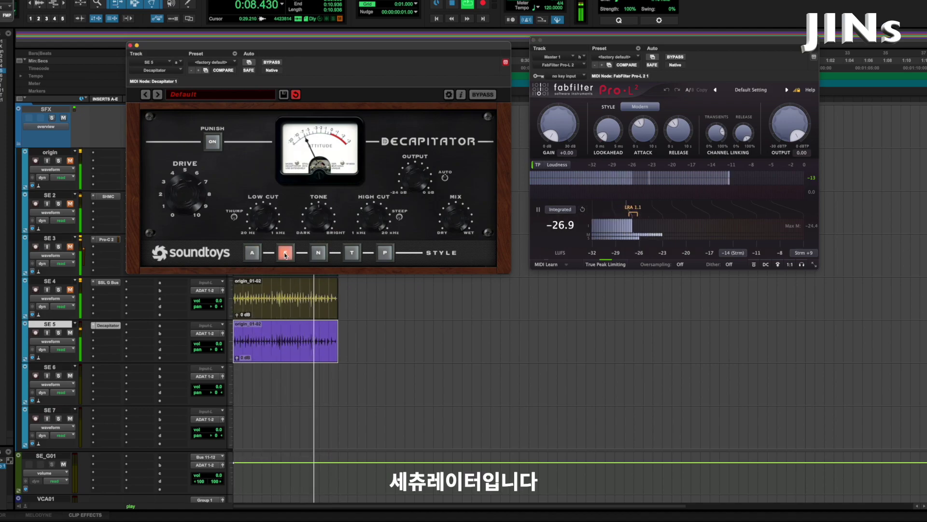
pyautogui.click(583, 210)
pyautogui.moveTo(176, 201); pyautogui.dragTo(181, 214)
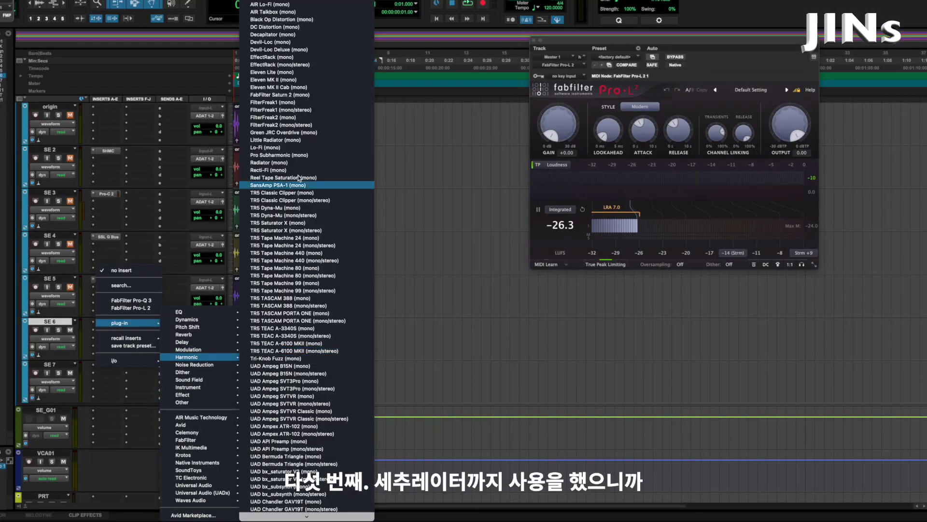
# Insert the mono Black Op Distortion on the SE 6 track and play its clip.
pyautogui.click(286, 24)
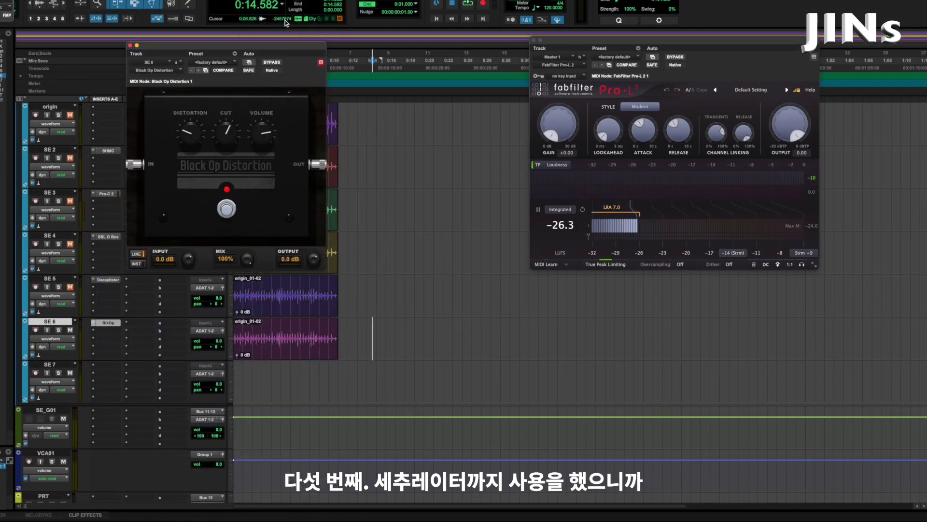
pyautogui.click(279, 344)
pyautogui.press('space')
# Lower the Black Op Distortion's distortion and cut amounts, compare it with bypass, and raise its volume to make up the level.
pyautogui.moveTo(268, 45); pyautogui.dragTo(418, 77)
pyautogui.moveTo(376, 167); pyautogui.dragTo(341, 173)
pyautogui.click(424, 96)
pyautogui.click(424, 95)
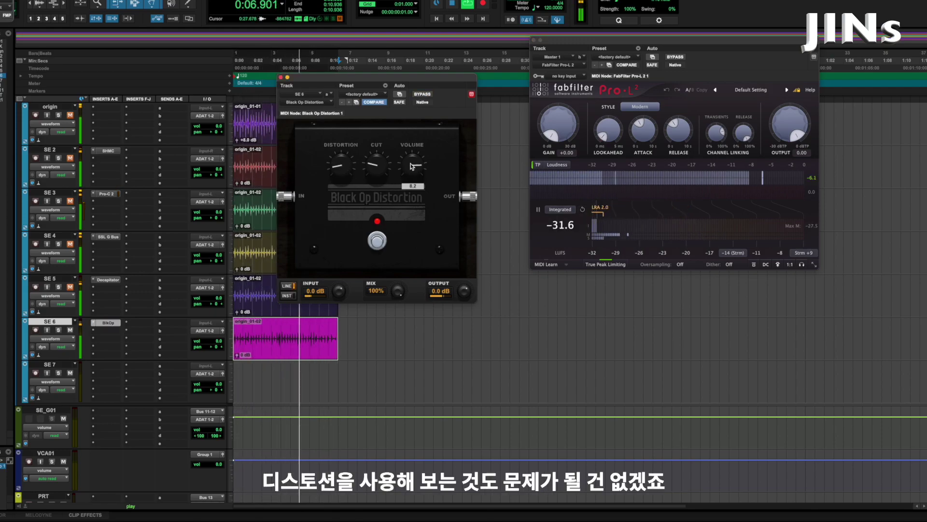
pyautogui.moveTo(411, 167); pyautogui.dragTo(413, 159)
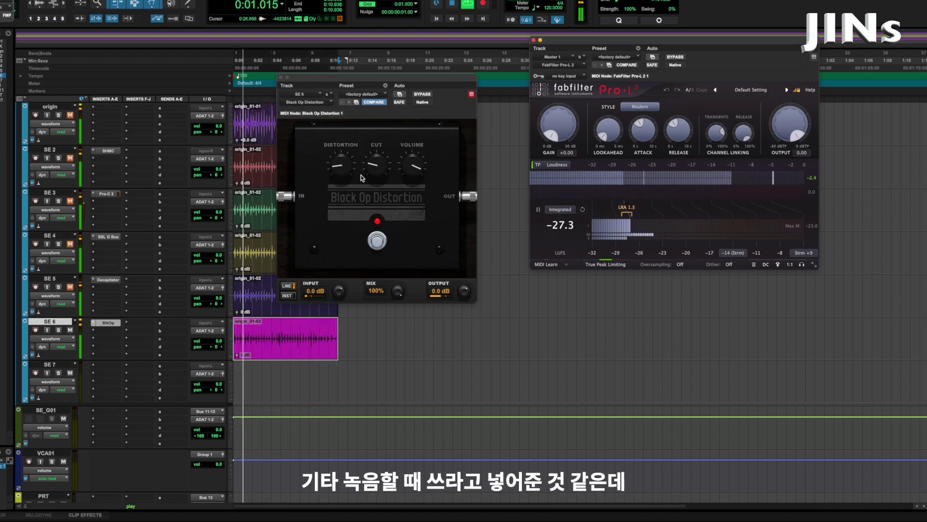
pyautogui.click(411, 167)
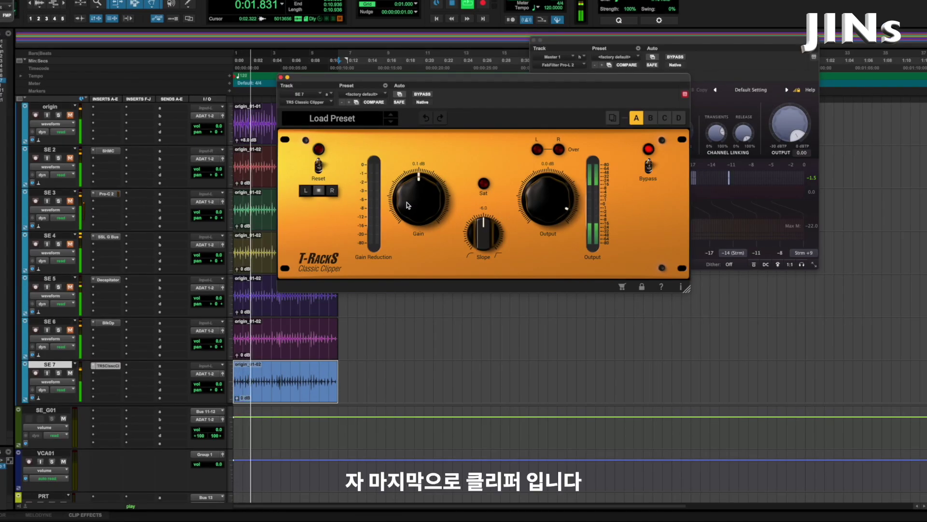
# Raise the Classic Clipper's gain on SE 7, set its slope to -4.8, and measure its integrated loudness afresh beside the meter.
pyautogui.moveTo(408, 187); pyautogui.dragTo(408, 174)
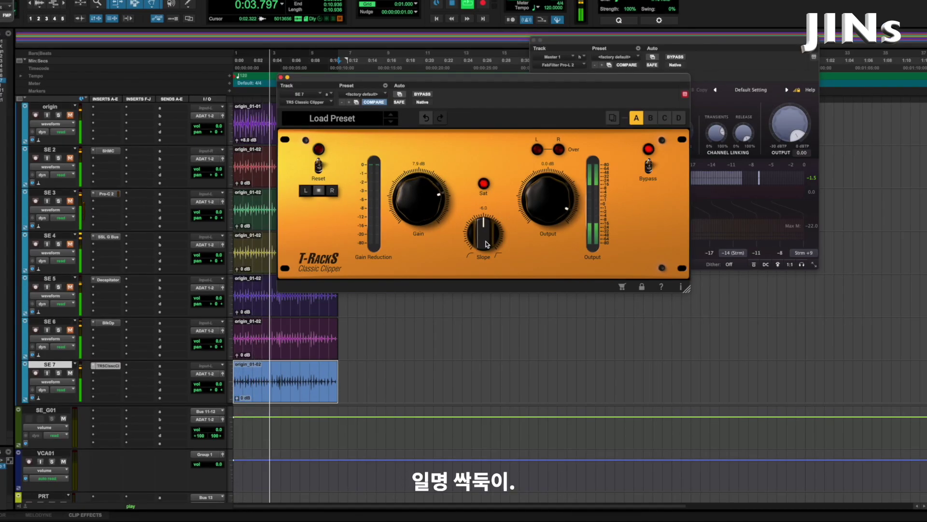
pyautogui.moveTo(487, 244); pyautogui.dragTo(486, 242)
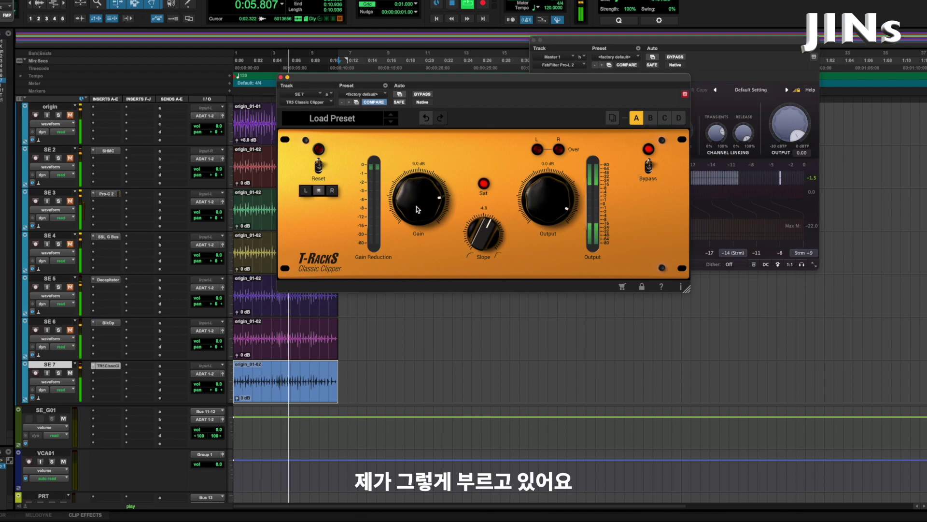
pyautogui.moveTo(416, 207); pyautogui.dragTo(416, 204)
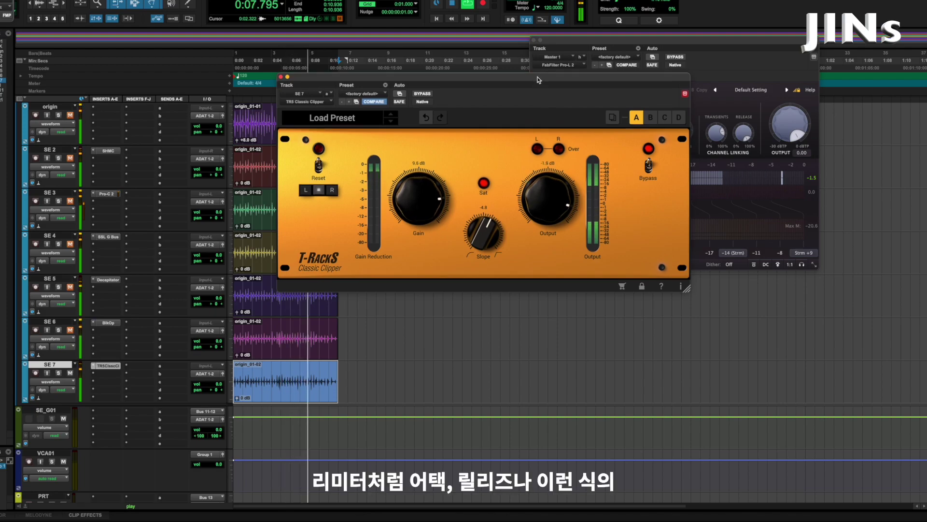
pyautogui.moveTo(540, 77); pyautogui.dragTo(396, 85)
pyautogui.click(583, 210)
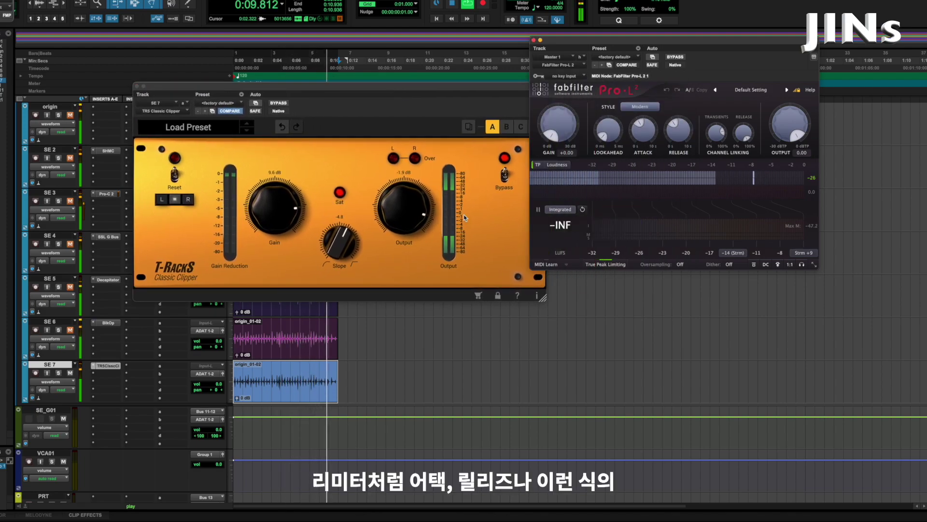
# Drive the Classic Clipper's gain to 13.7 dB, lower its output to -6.1 dB, and restart the integrated loudness measurement.
pyautogui.moveTo(259, 210); pyautogui.dragTo(262, 199)
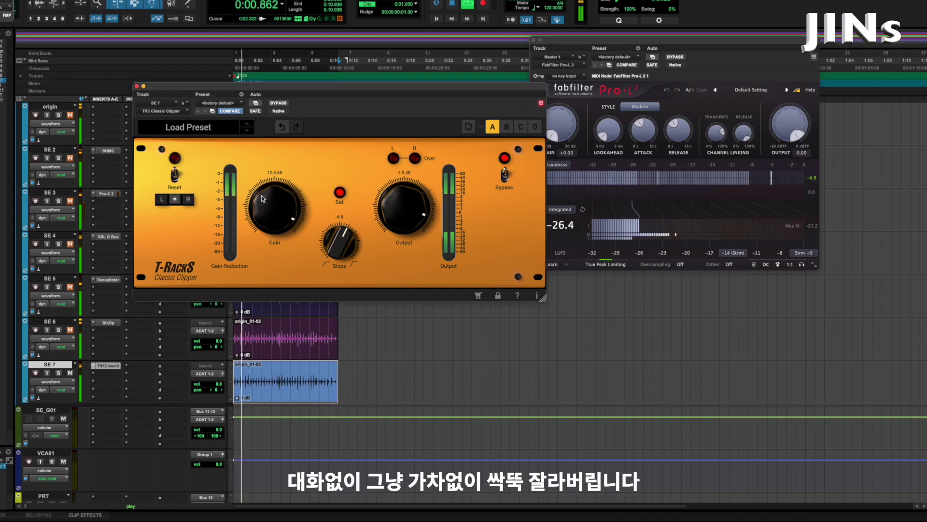
pyautogui.moveTo(434, 215); pyautogui.dragTo(403, 223)
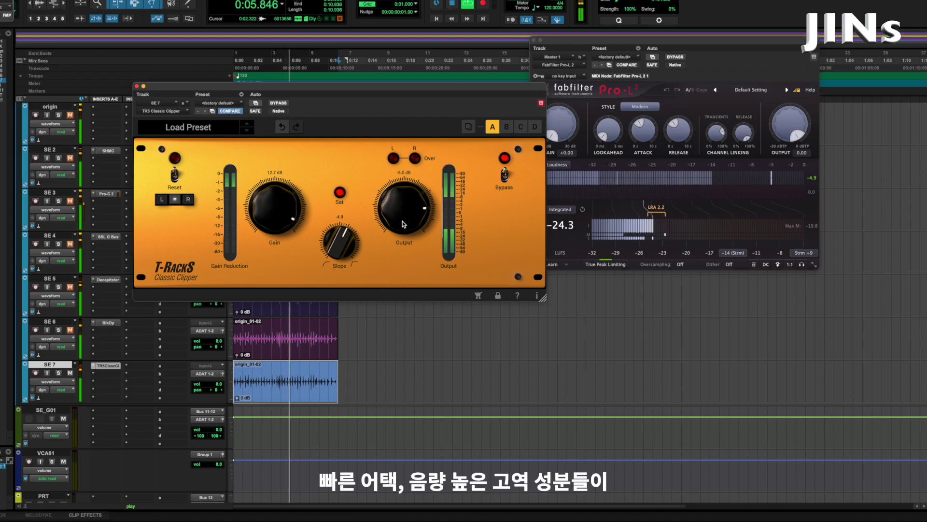
pyautogui.click(584, 210)
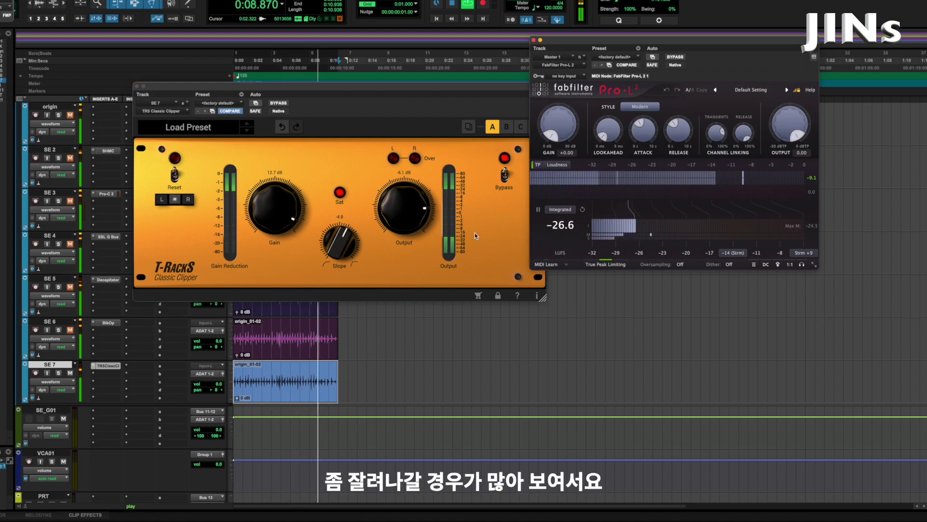
# Fine-tune the Classic Clipper's output to -4.0 dB against repeated integrated loudness measurements, and close the plug-in window.
pyautogui.moveTo(401, 217); pyautogui.dragTo(398, 214)
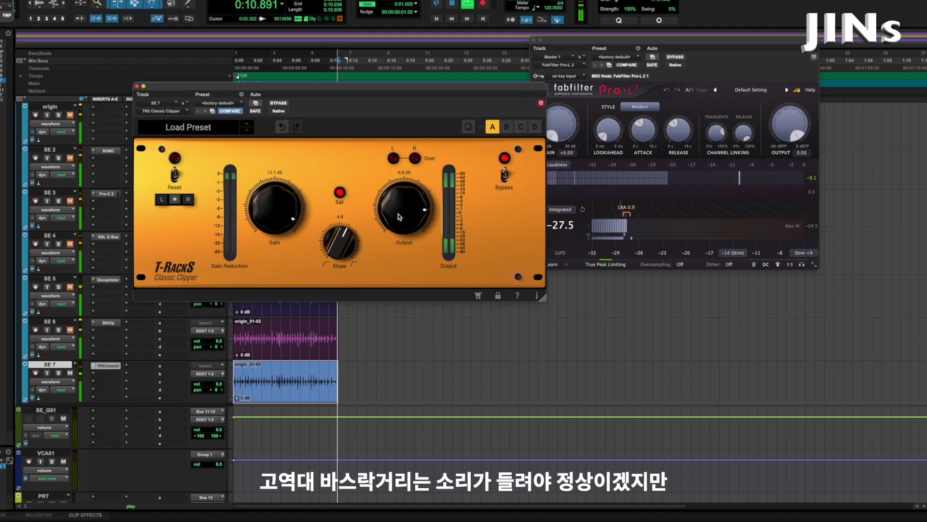
pyautogui.click(558, 221)
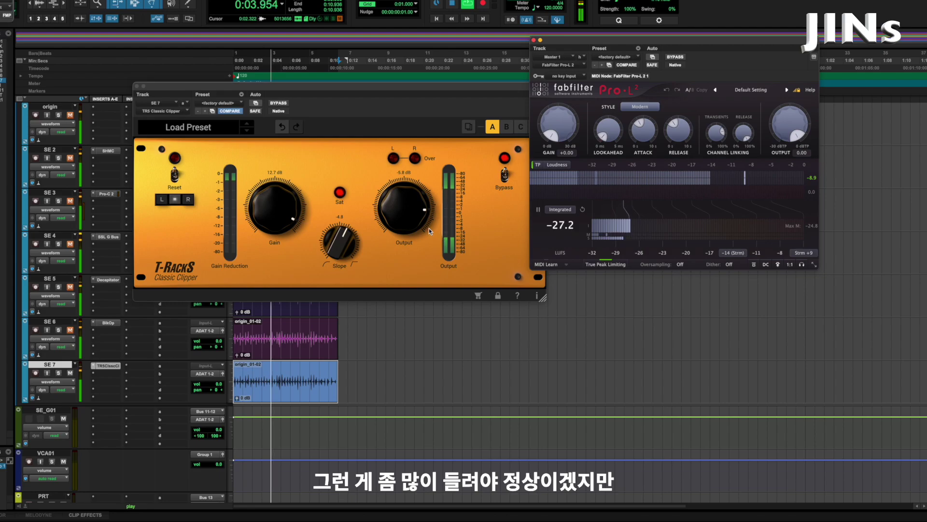
pyautogui.moveTo(403, 218); pyautogui.dragTo(401, 216)
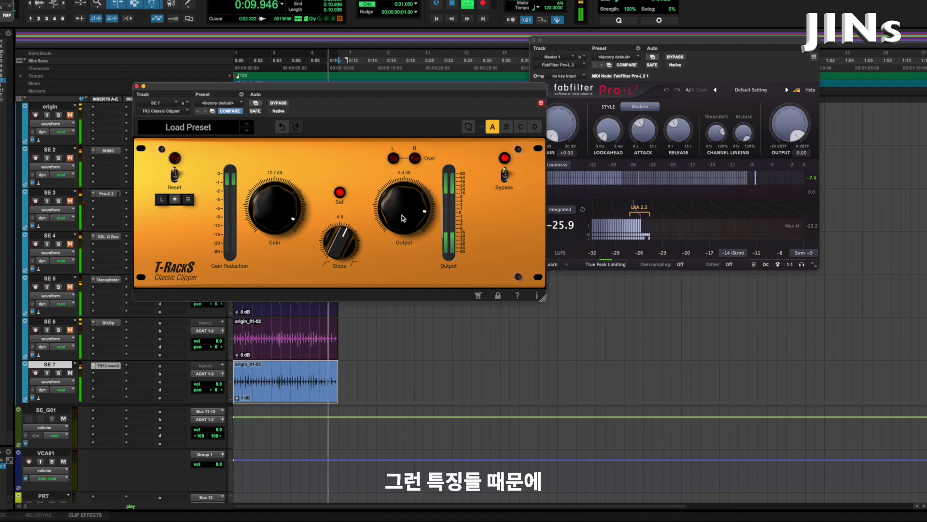
pyautogui.moveTo(402, 214); pyautogui.dragTo(403, 215)
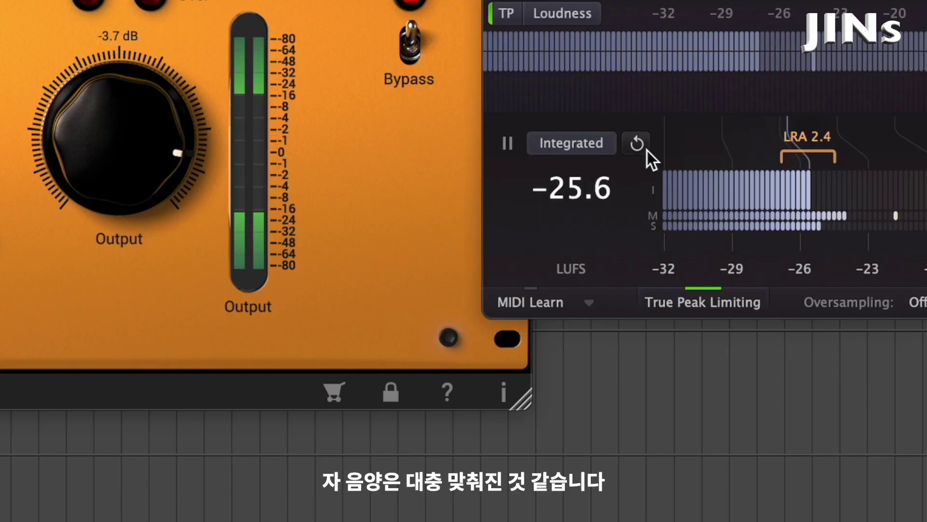
pyautogui.click(583, 209)
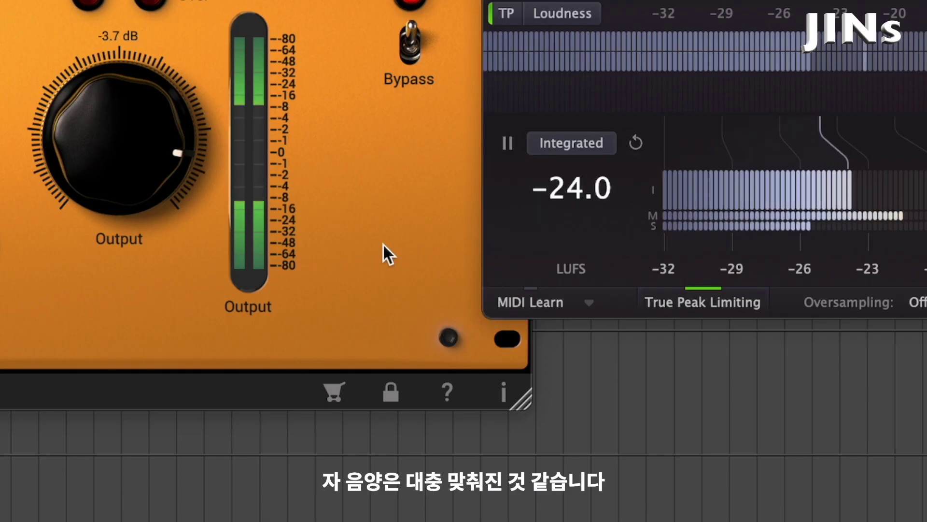
pyautogui.moveTo(93, 182); pyautogui.dragTo(119, 181)
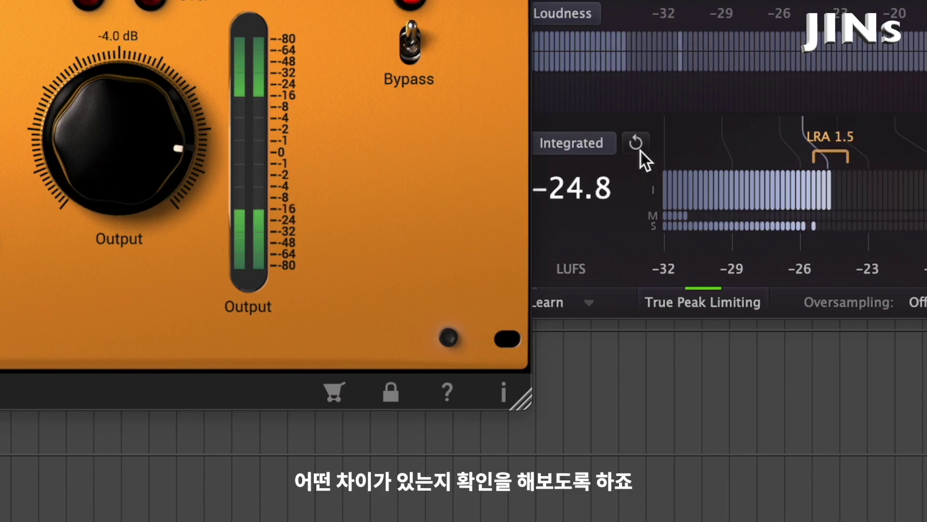
pyautogui.click(635, 142)
pyautogui.click(138, 88)
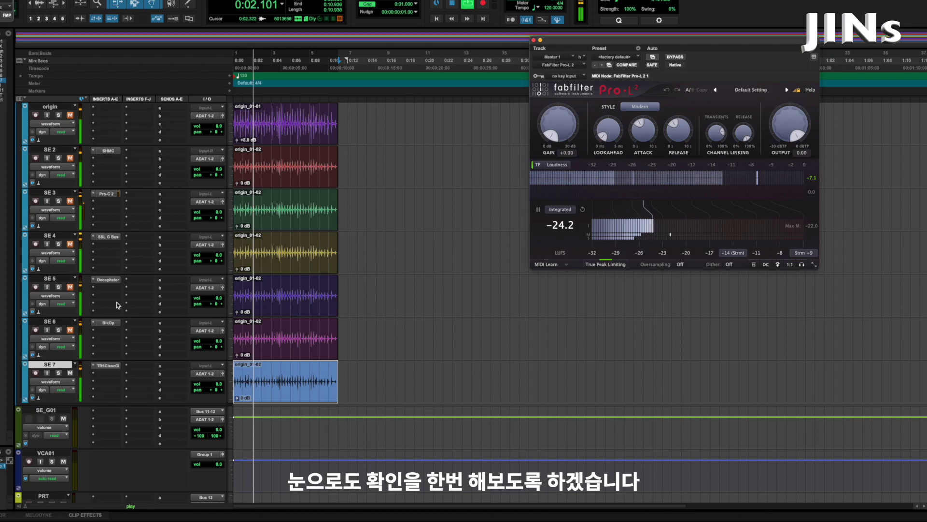
# Play the origin clip with a restarted loudness measurement, and switch the audible track from origin to SE 7.
pyautogui.press('space')
pyautogui.scroll(3, 112, 294)
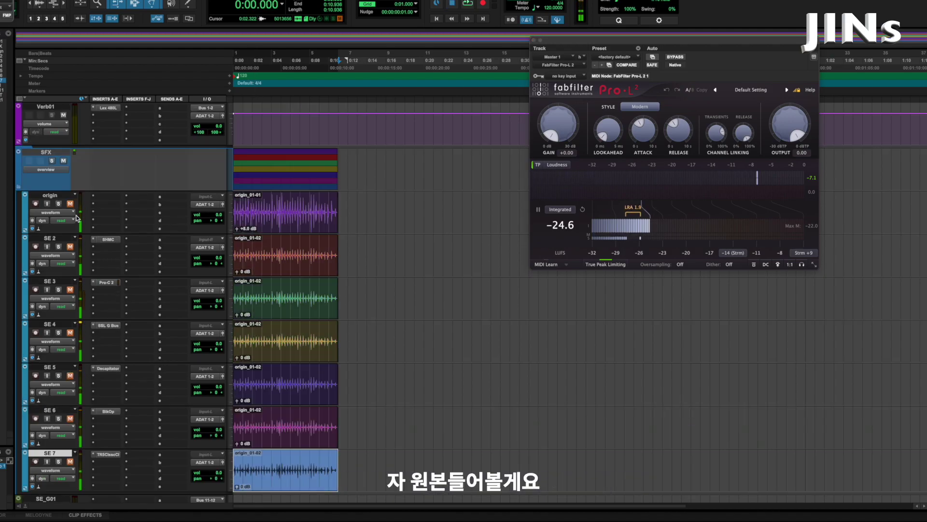
pyautogui.click(284, 225)
pyautogui.press('space')
pyautogui.scroll(-2, 171, 247)
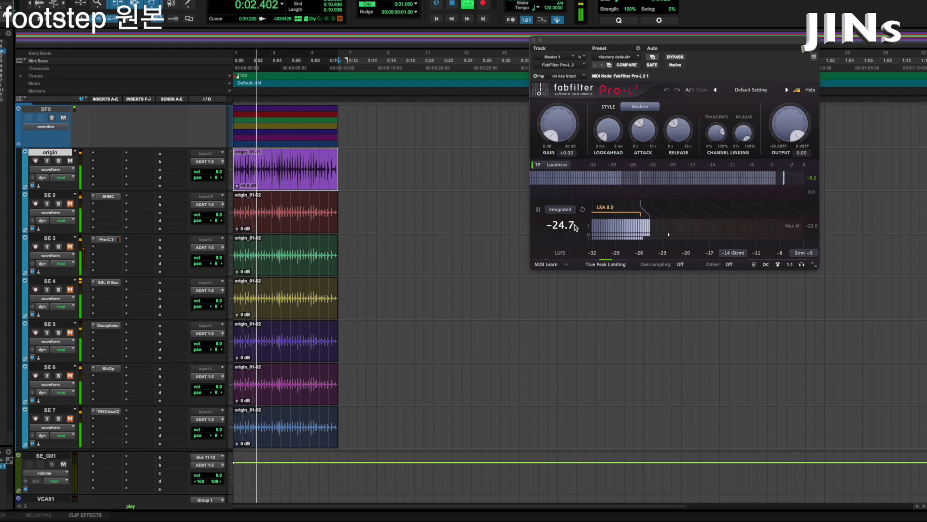
pyautogui.click(582, 210)
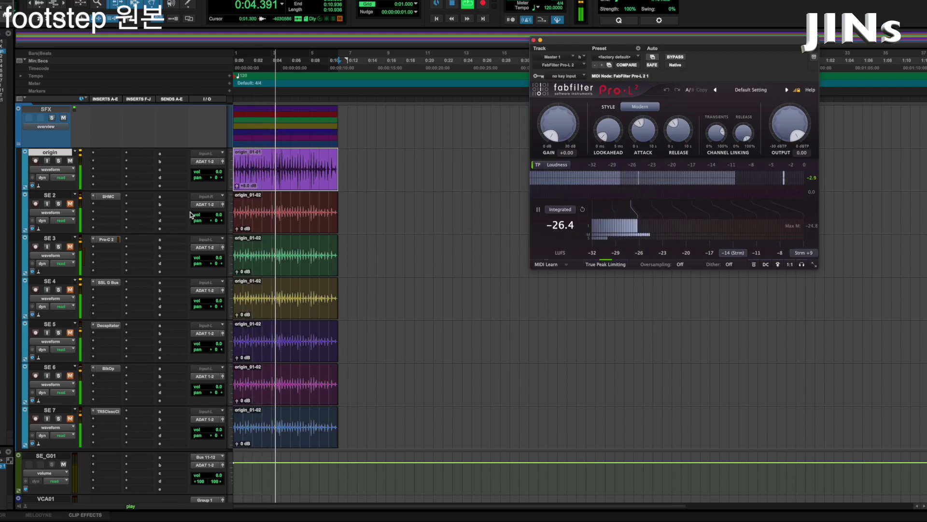
pyautogui.click(70, 160)
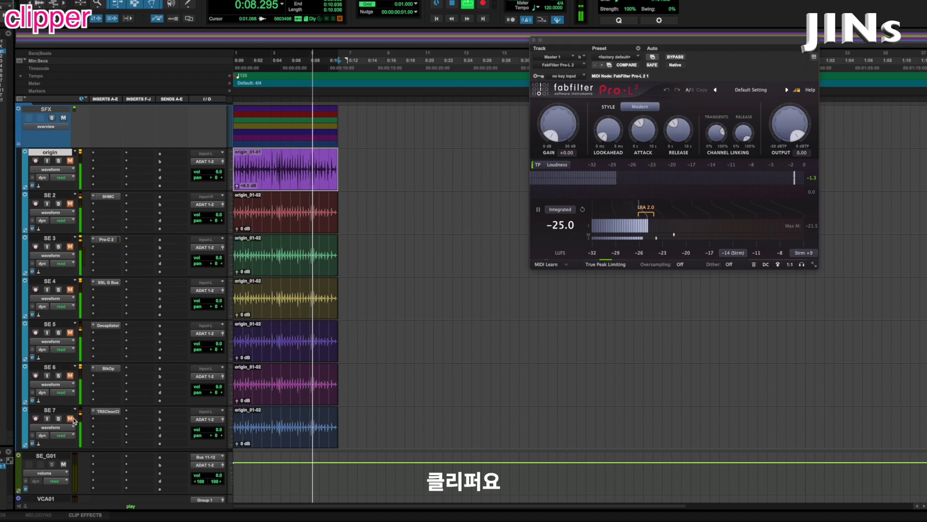
pyautogui.click(71, 419)
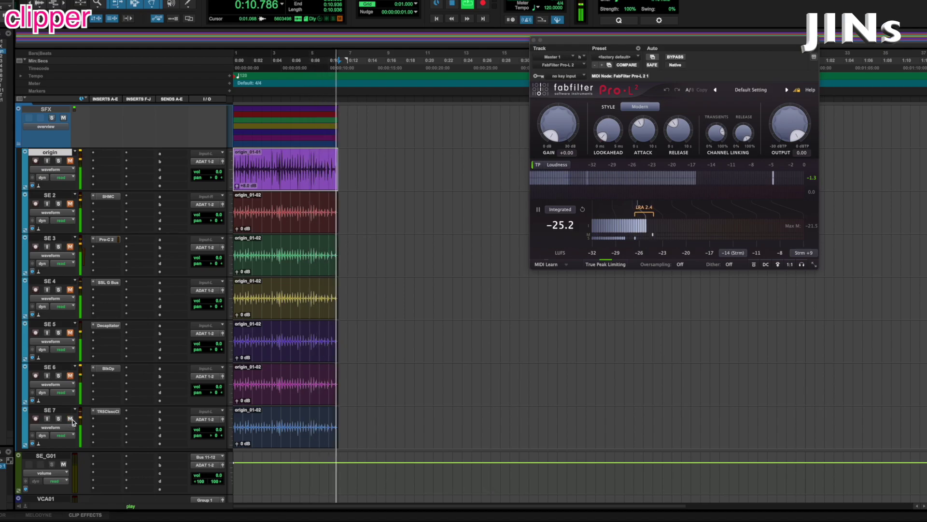
# Open the FabFilter Pro-Q 3 on Master 1 and arrange it beside Pro-L 2 so spectrum and loudness can be compared.
pyautogui.scroll(-5, 145, 445)
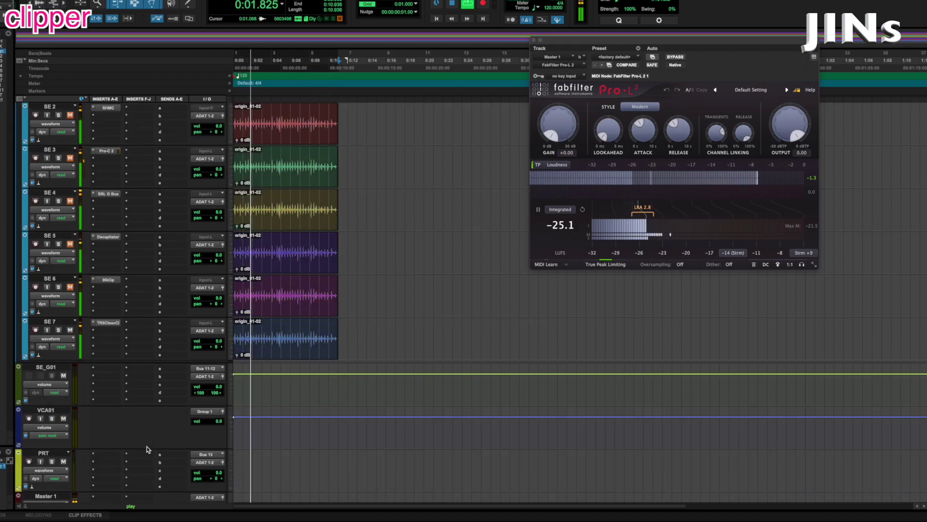
pyautogui.click(148, 452)
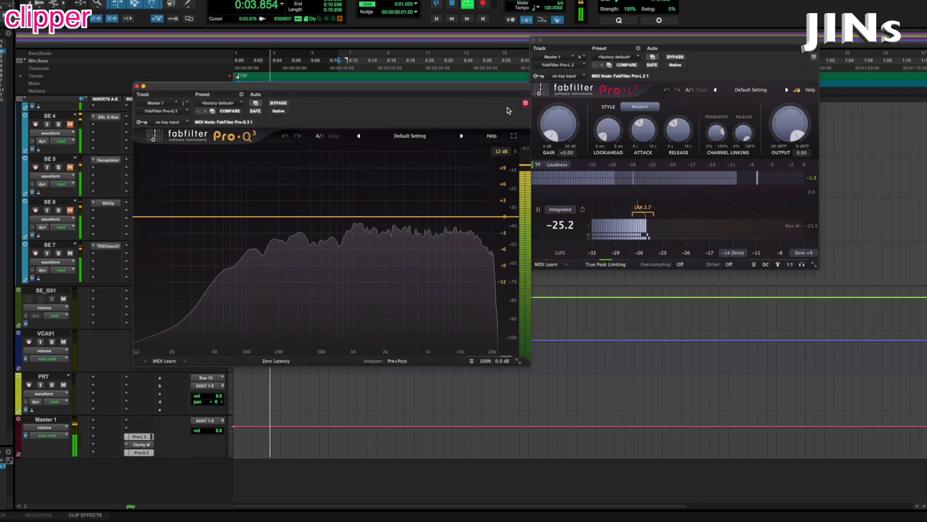
pyautogui.moveTo(510, 97); pyautogui.dragTo(862, 88)
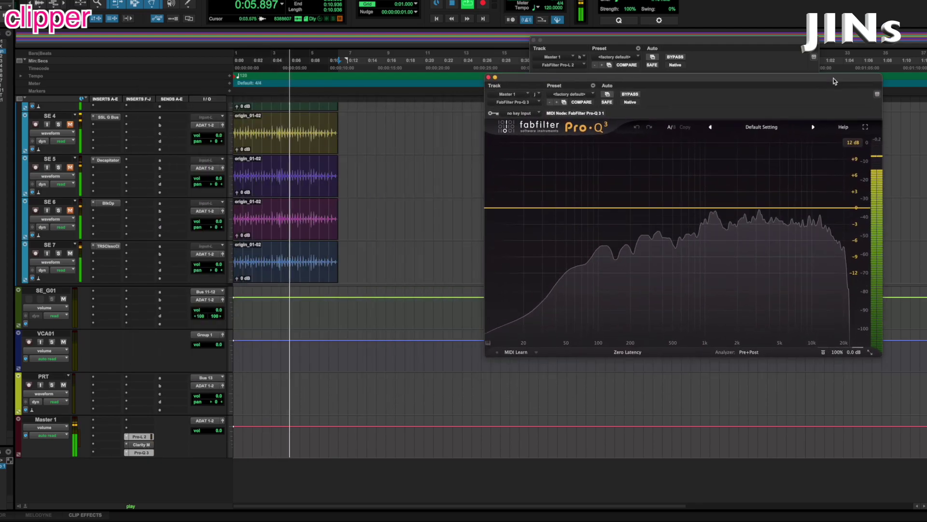
pyautogui.moveTo(789, 45); pyautogui.dragTo(618, 3)
pyautogui.moveTo(729, 80); pyautogui.dragTo(773, 146)
pyautogui.scroll(4, 336, 240)
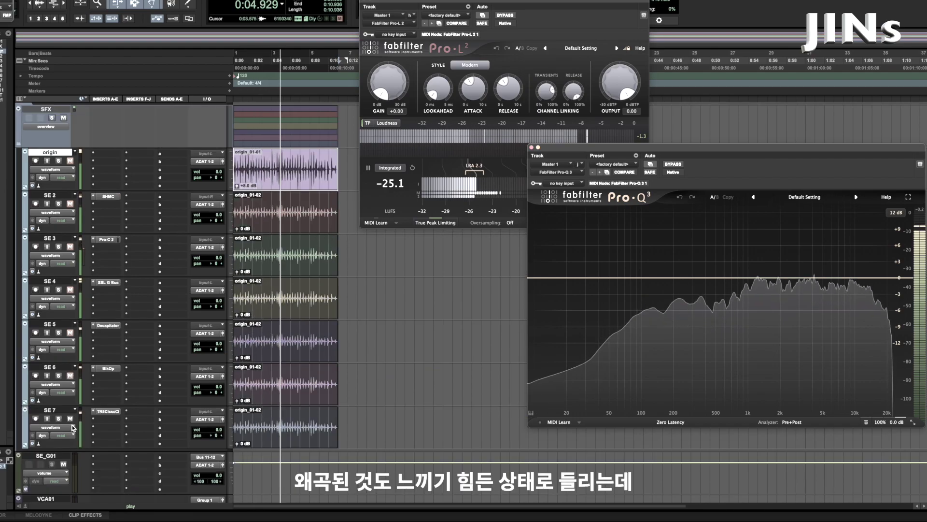
# Check the Classic Clipper's settings on SE 7 and restart the integrated loudness measurement during the comparison with origin.
pyautogui.click(108, 412)
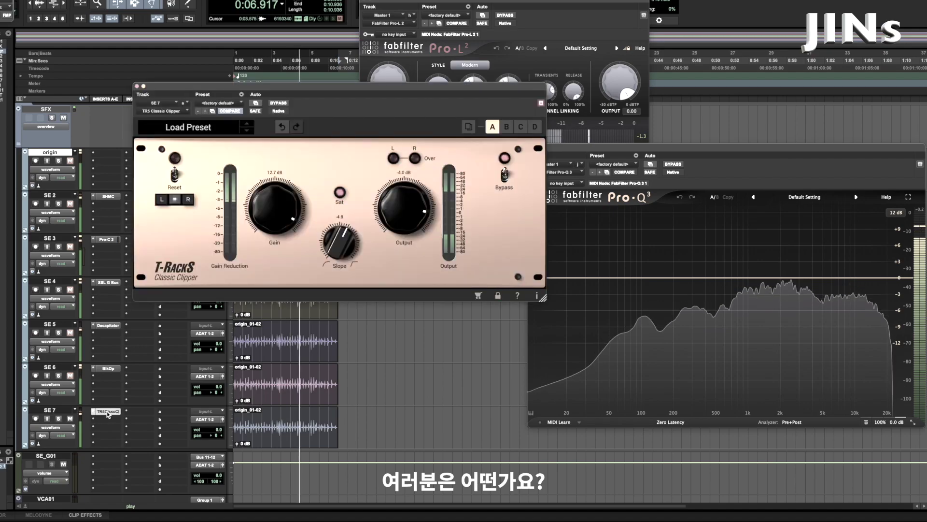
pyautogui.click(108, 412)
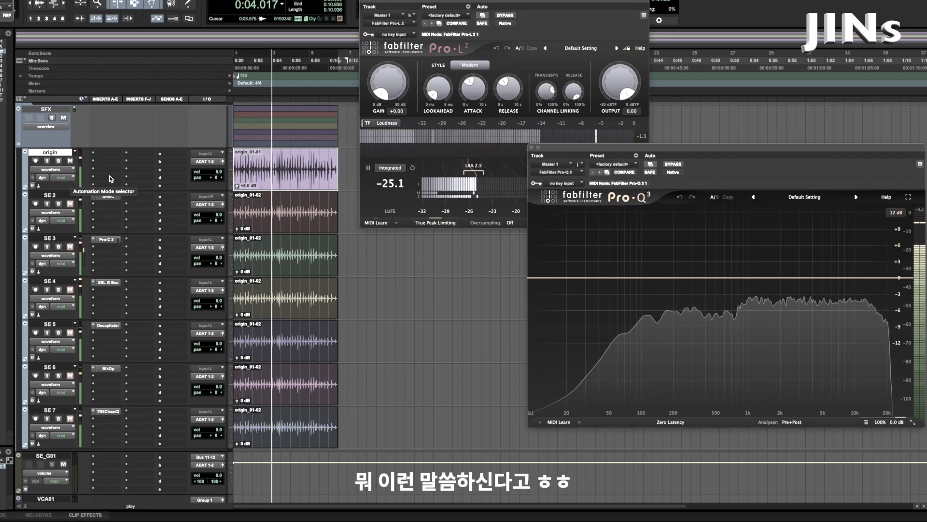
pyautogui.click(415, 169)
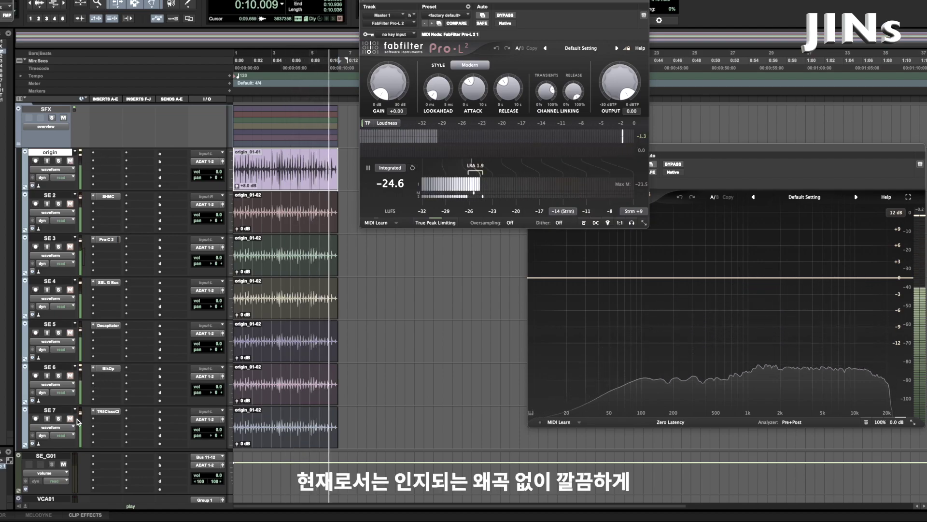
# Measure the distortion track's integrated loudness afresh and open the Black Op Distortion on SE 6 to examine its settings.
pyautogui.click(413, 168)
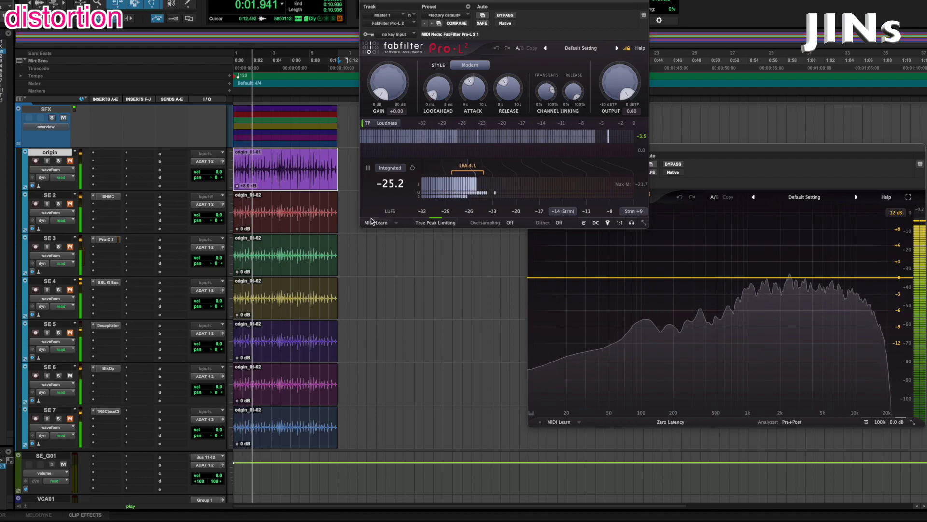
pyautogui.click(412, 168)
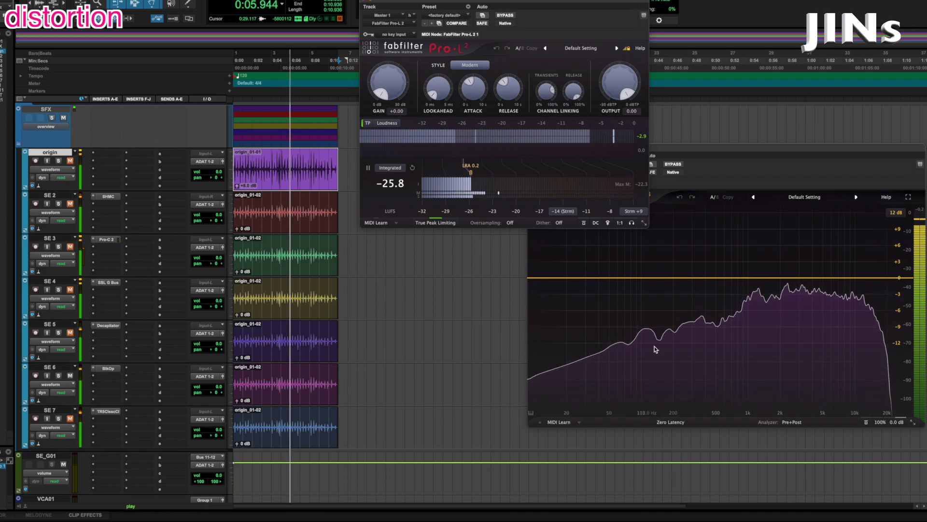
pyautogui.click(115, 368)
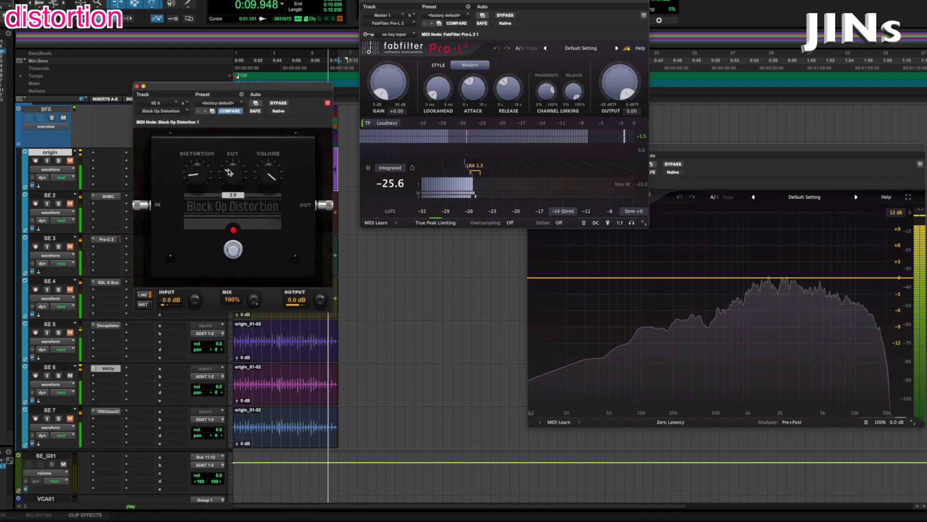
# Adjust the Black Op Distortion's Cut on SE 6 and restart the integrated loudness measurement for the comparison with origin.
pyautogui.moveTo(229, 170); pyautogui.dragTo(231, 141)
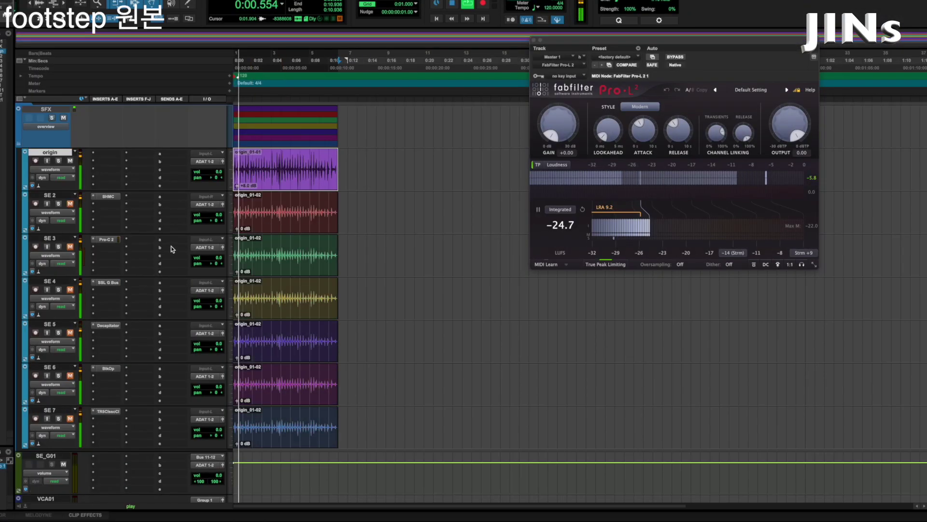
pyautogui.click(583, 211)
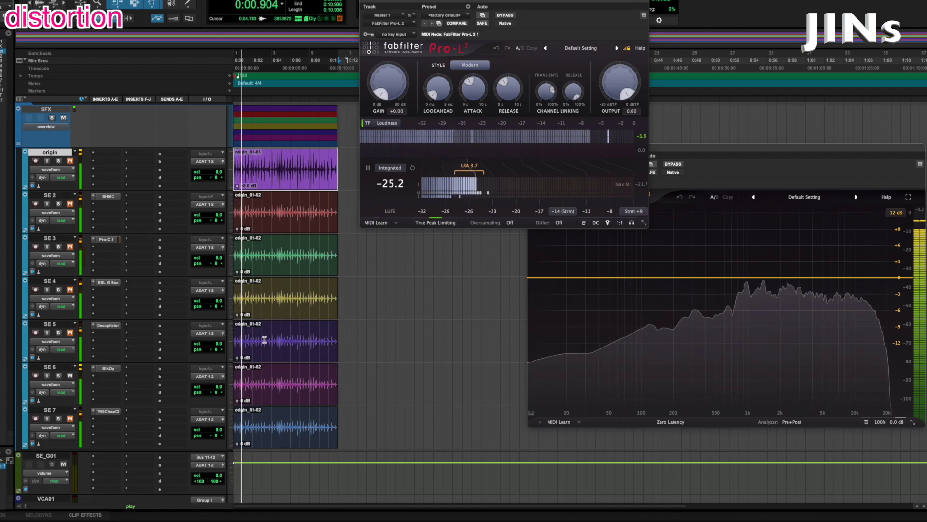
pyautogui.click(413, 168)
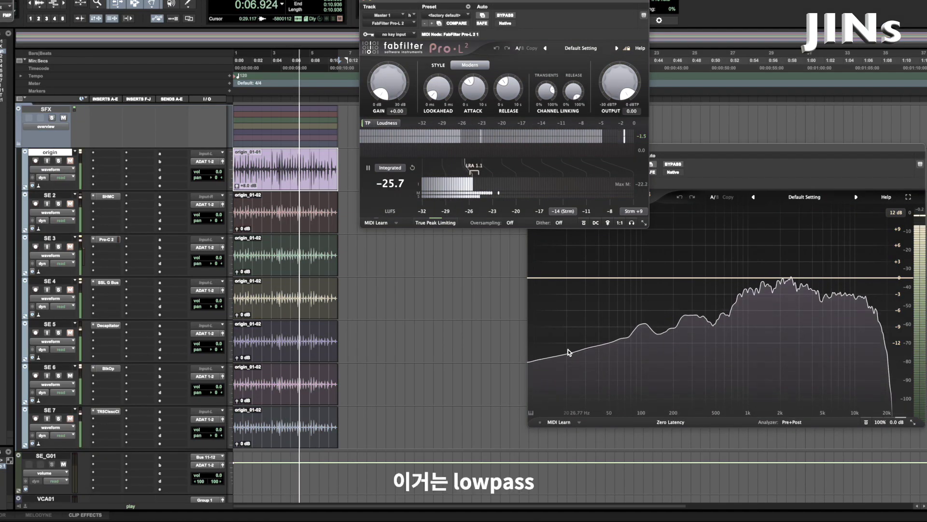
# Raise and then slightly lower the Black Op Distortion's Cut on SE 6, restarting the integrated loudness measurement between the changes.
pyautogui.click(106, 369)
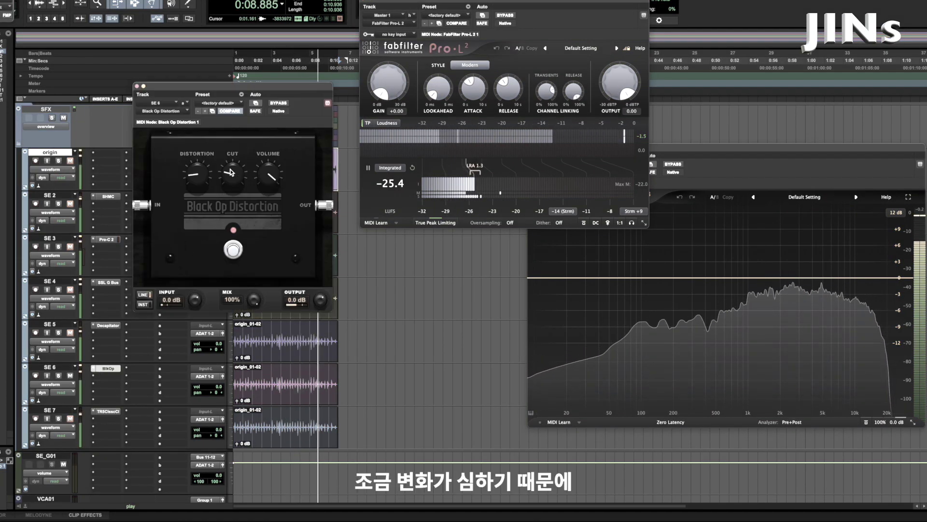
pyautogui.moveTo(229, 177); pyautogui.dragTo(231, 140)
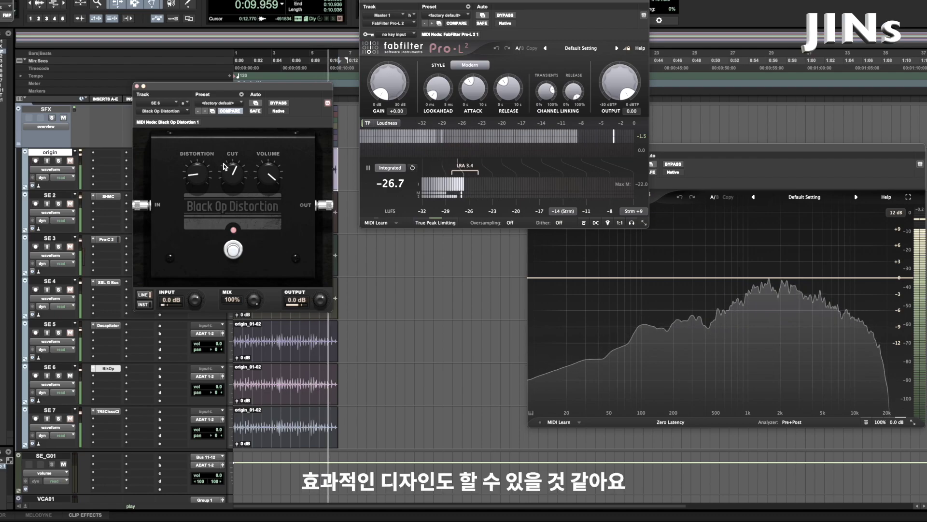
pyautogui.click(136, 85)
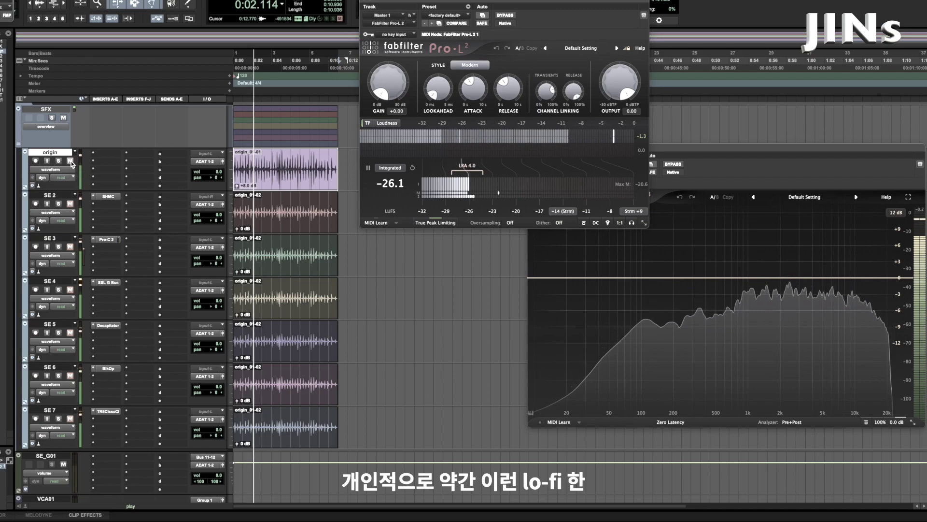
pyautogui.click(413, 168)
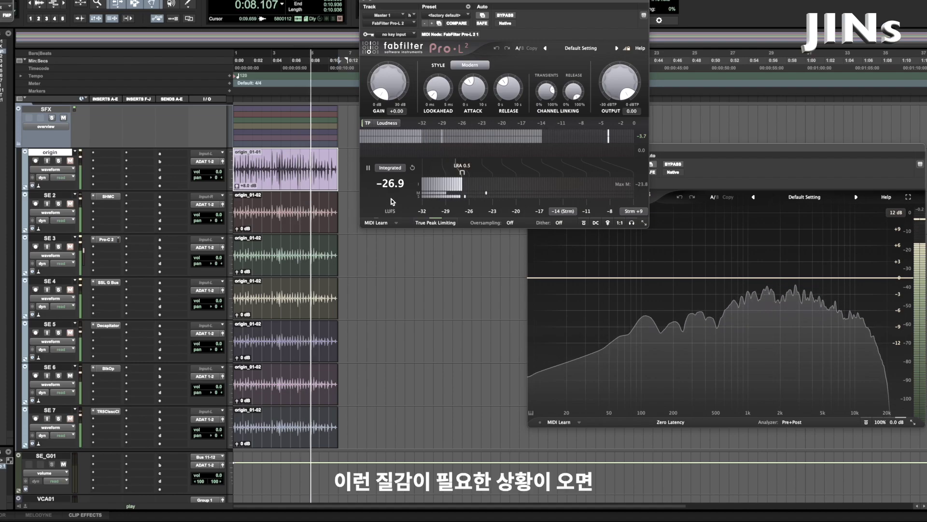
pyautogui.click(108, 368)
pyautogui.moveTo(234, 180); pyautogui.dragTo(234, 187)
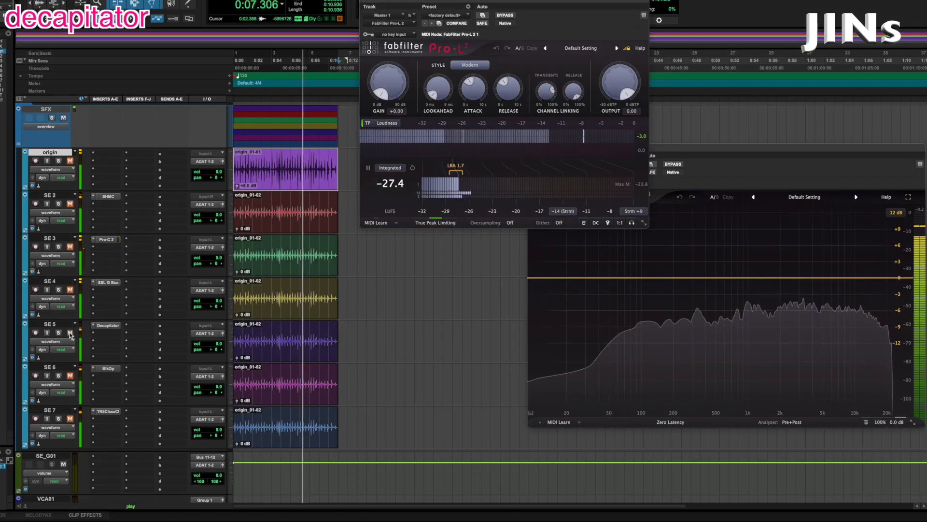
# Check the Decapitator's settings on SE 5, and switch the audible track from SE 5 to origin.
pyautogui.click(107, 326)
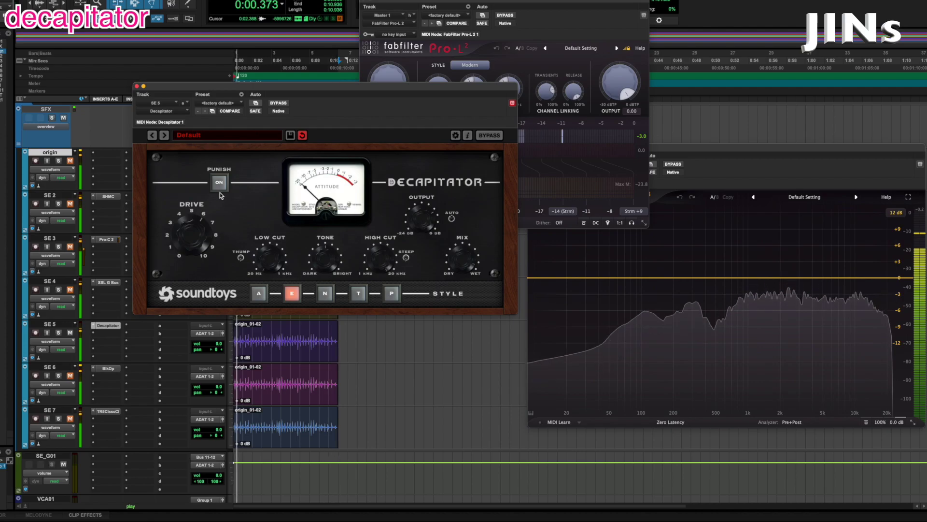
pyautogui.click(138, 86)
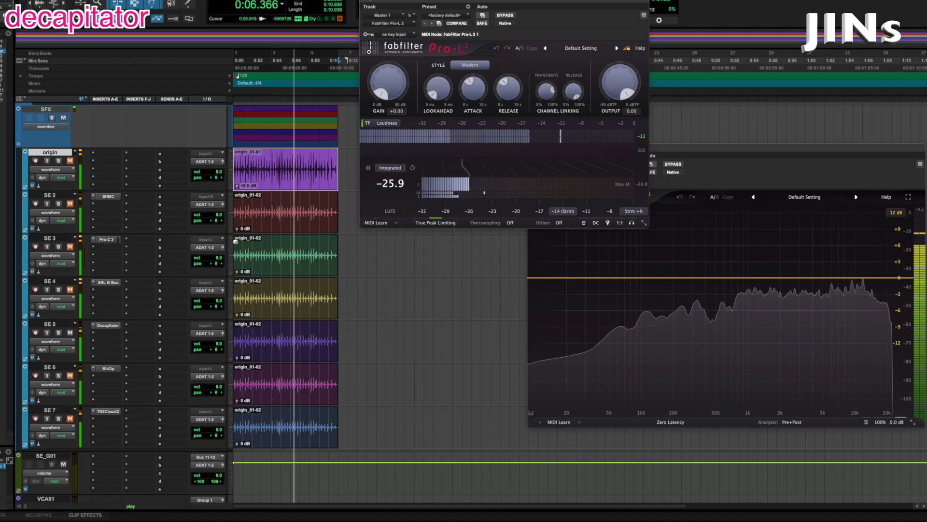
pyautogui.scroll(2, 70, 366)
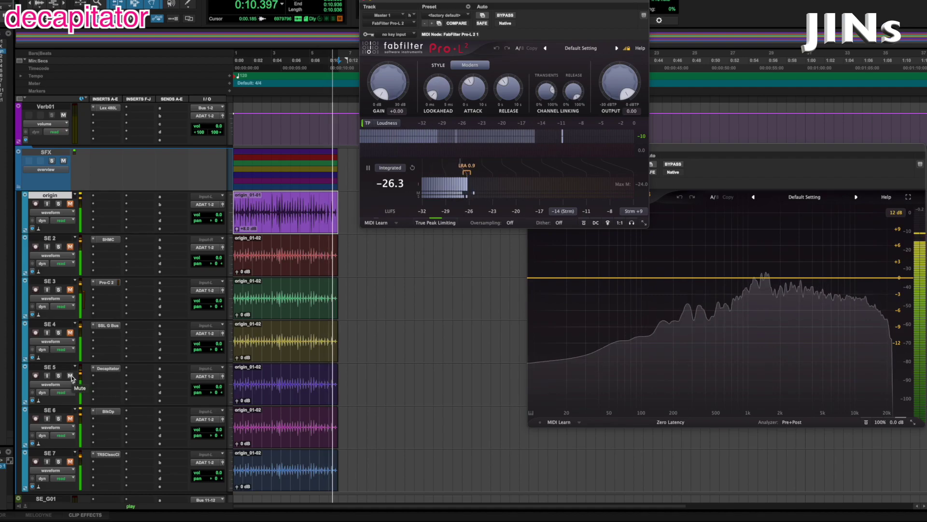
pyautogui.click(70, 376)
pyautogui.click(71, 203)
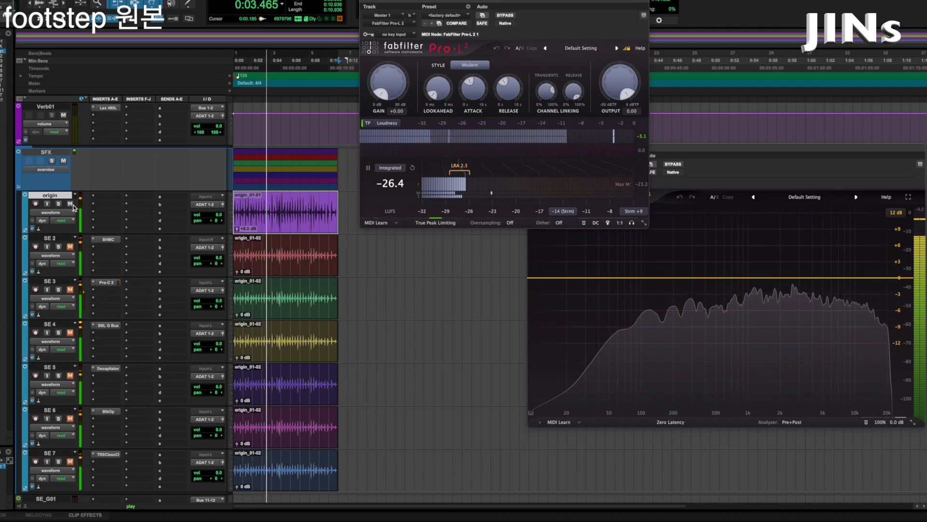
# Return the audible track to SE 5, review its Decapitator settings again and restart the integrated loudness measurement.
pyautogui.click(70, 204)
pyautogui.click(71, 376)
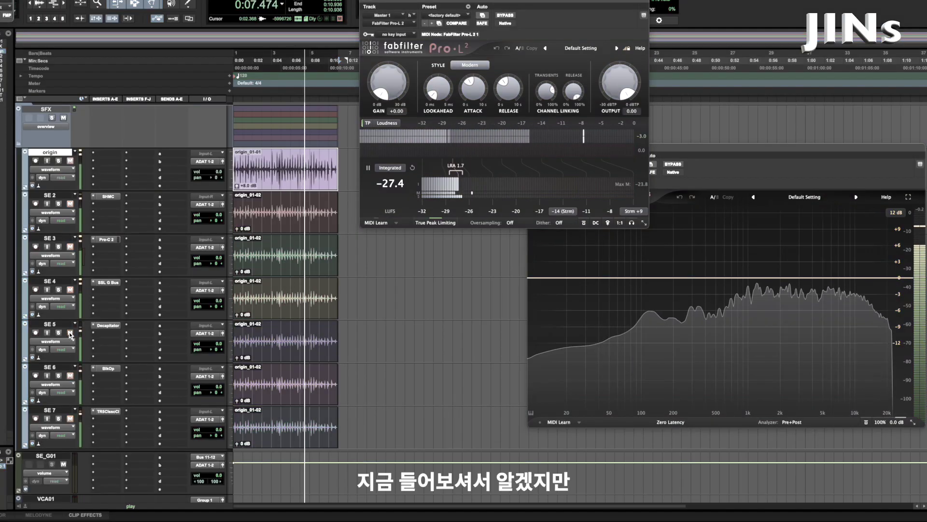
pyautogui.click(109, 325)
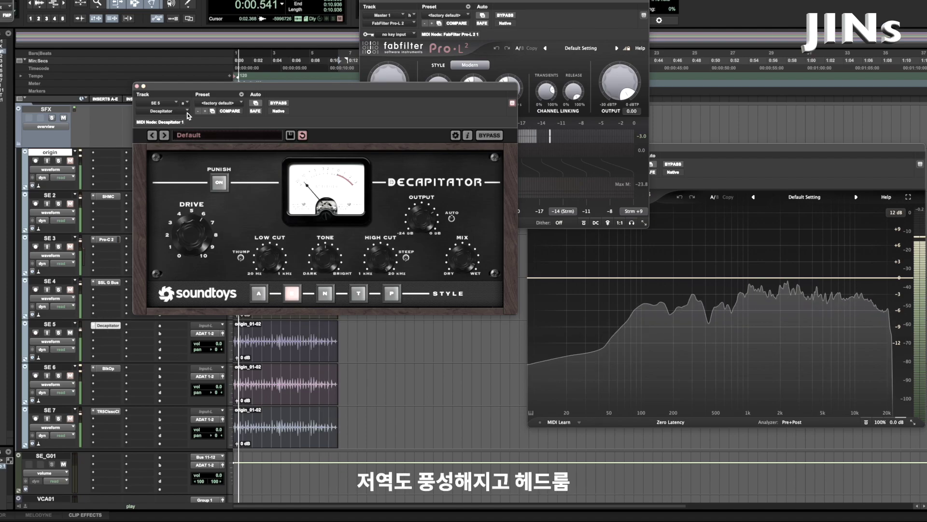
pyautogui.click(137, 86)
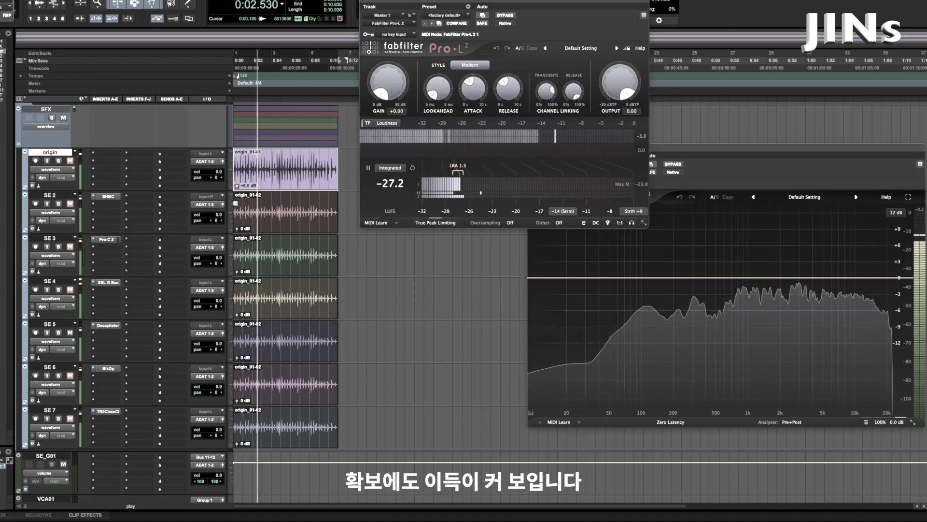
pyautogui.click(413, 168)
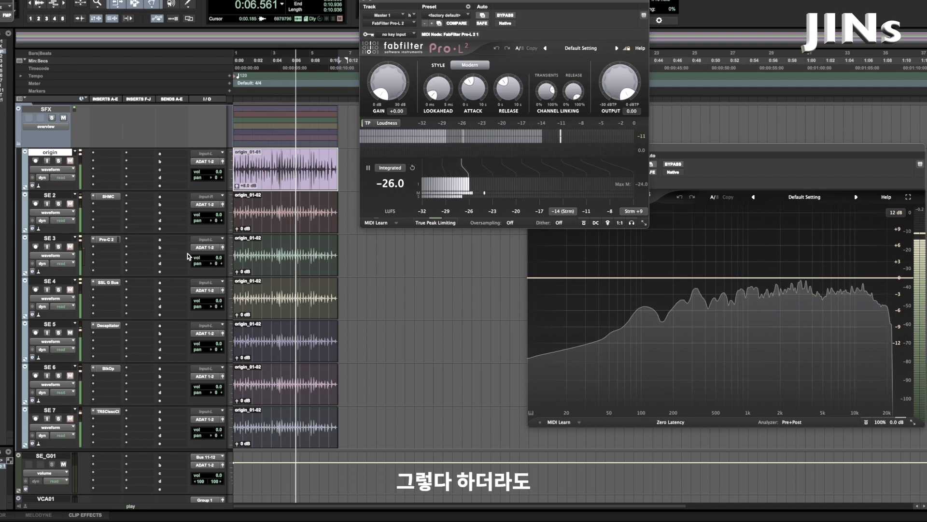
# Mute SE 5 and unmute origin to hear the unprocessed footsteps again.
pyautogui.scroll(1, 92, 329)
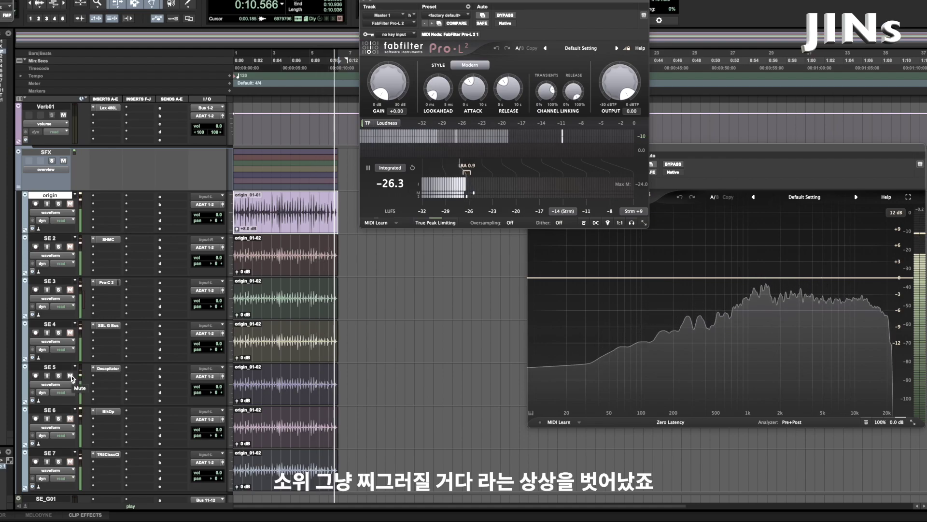
pyautogui.click(71, 376)
pyautogui.click(73, 204)
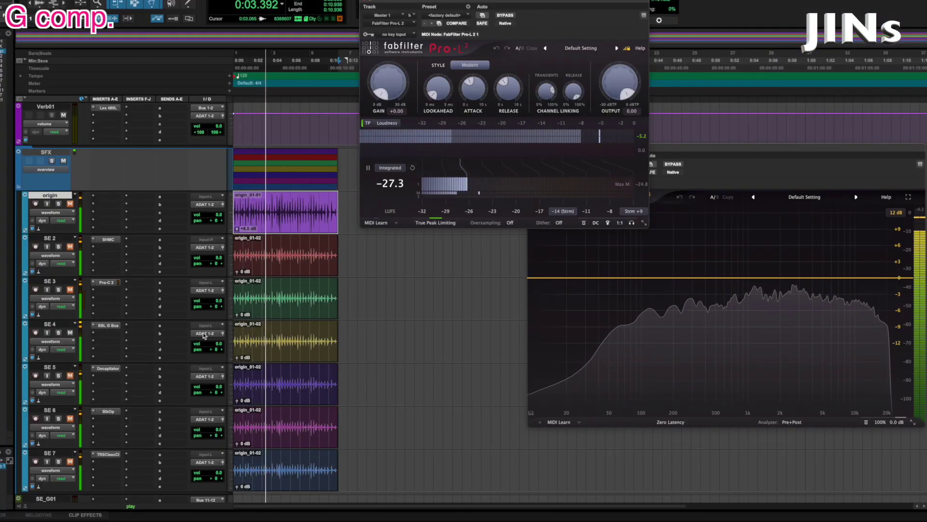
# Measure the SE 4 clip's integrated loudness afresh against origin and check the SSL G Bus Compressor's settings on that track.
pyautogui.click(265, 345)
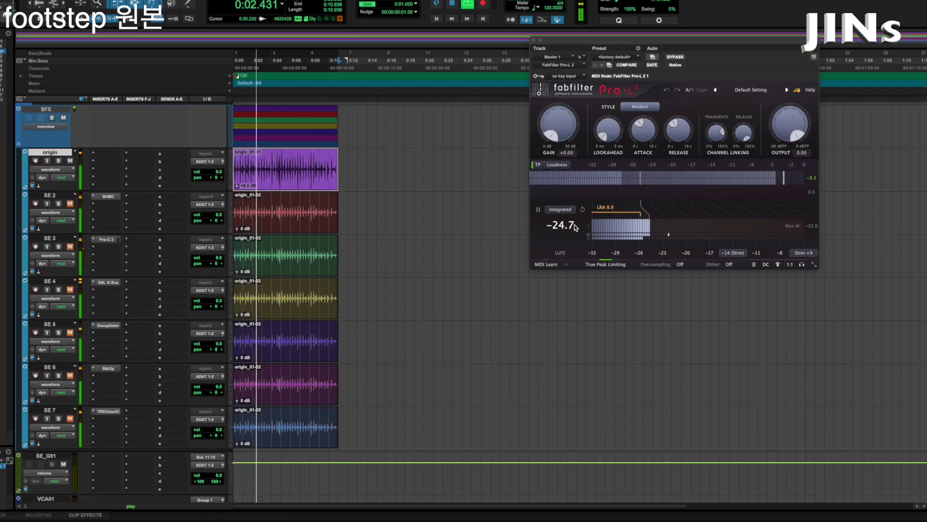
pyautogui.click(582, 209)
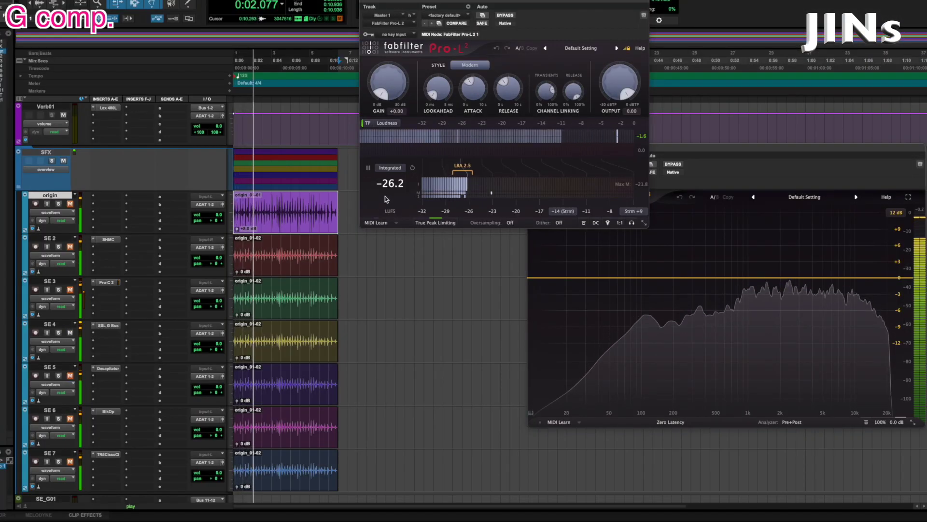
pyautogui.click(412, 167)
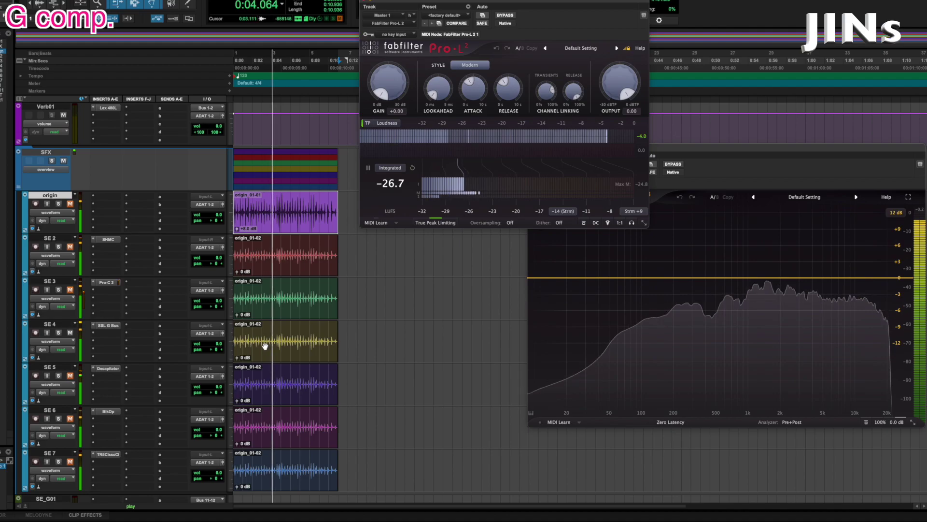
pyautogui.click(263, 346)
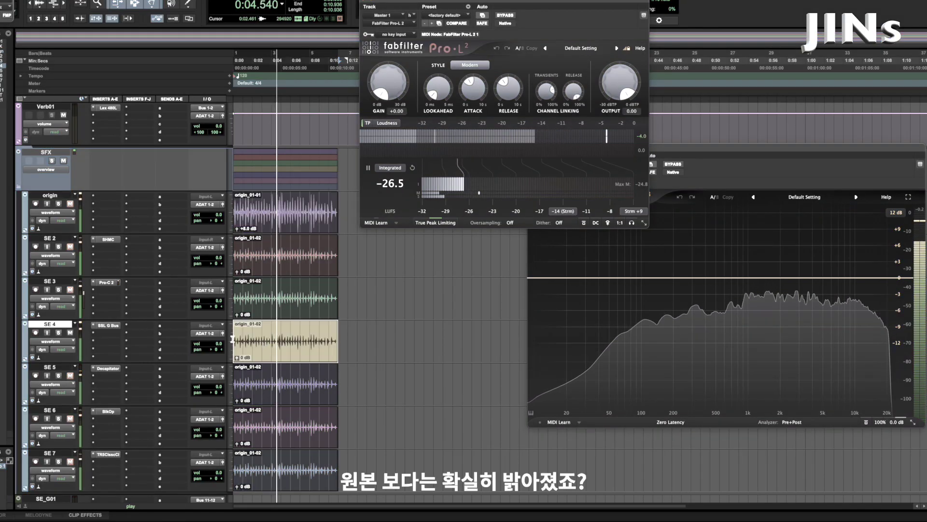
pyautogui.click(109, 325)
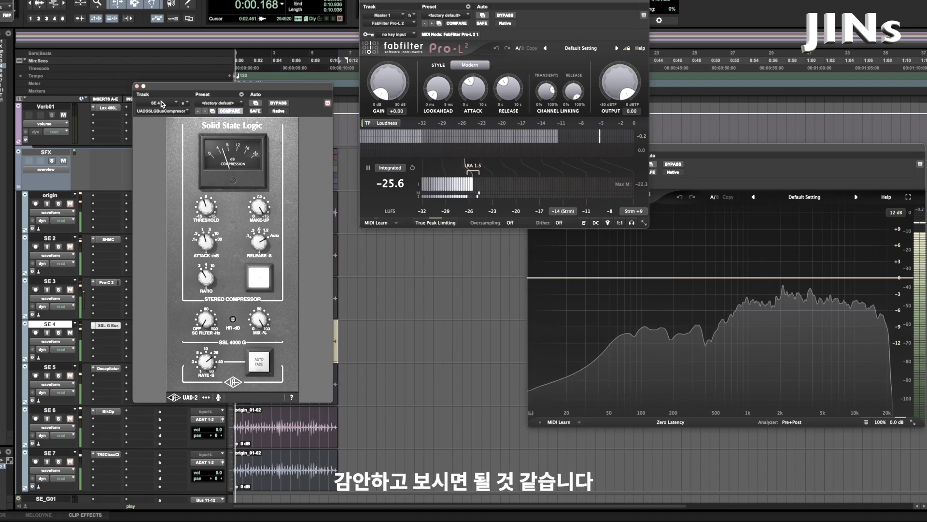
pyautogui.click(137, 86)
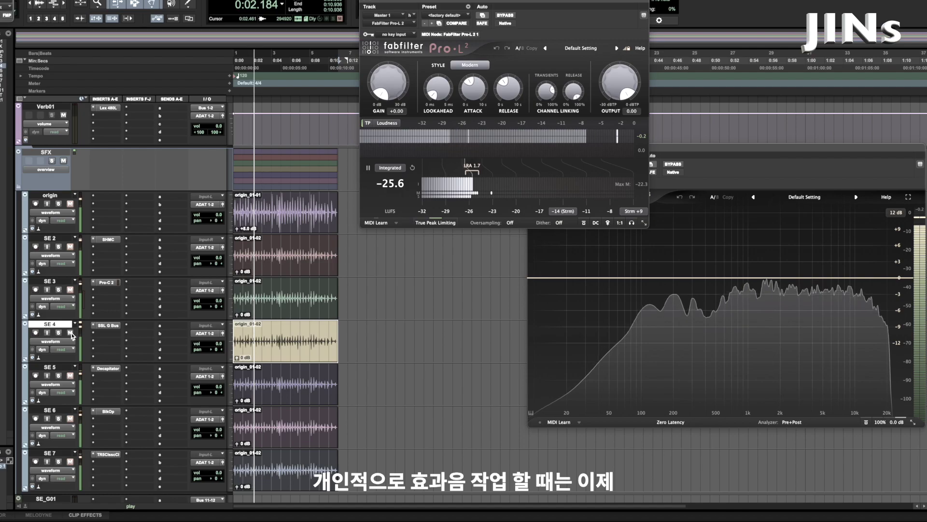
# Select the SE 3 clip, examine that track's FabFilter Pro-C 2 settings and restart the integrated loudness measurement.
pyautogui.click(293, 309)
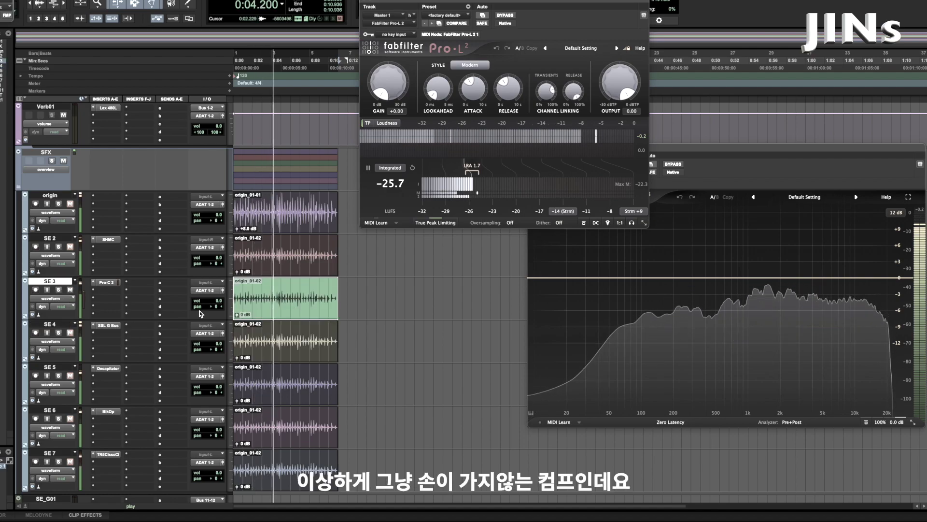
pyautogui.click(101, 282)
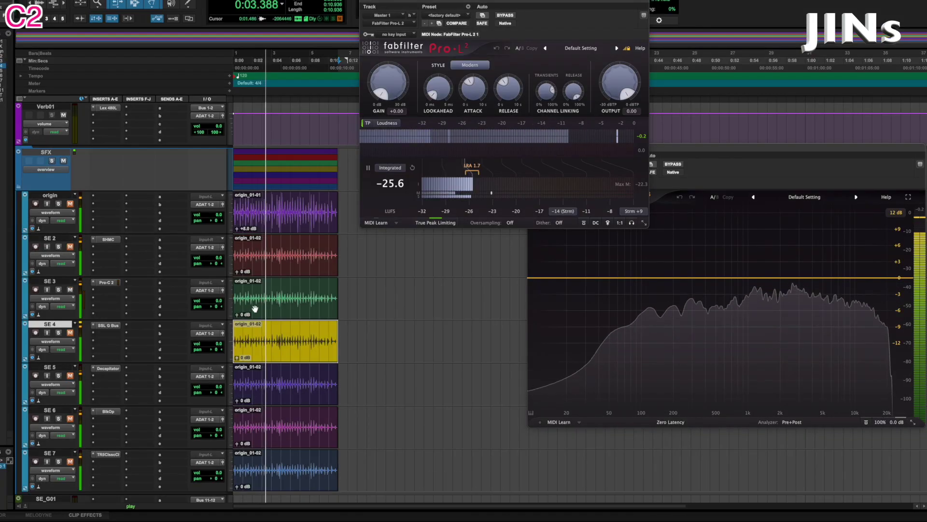
pyautogui.click(293, 310)
pyautogui.click(103, 283)
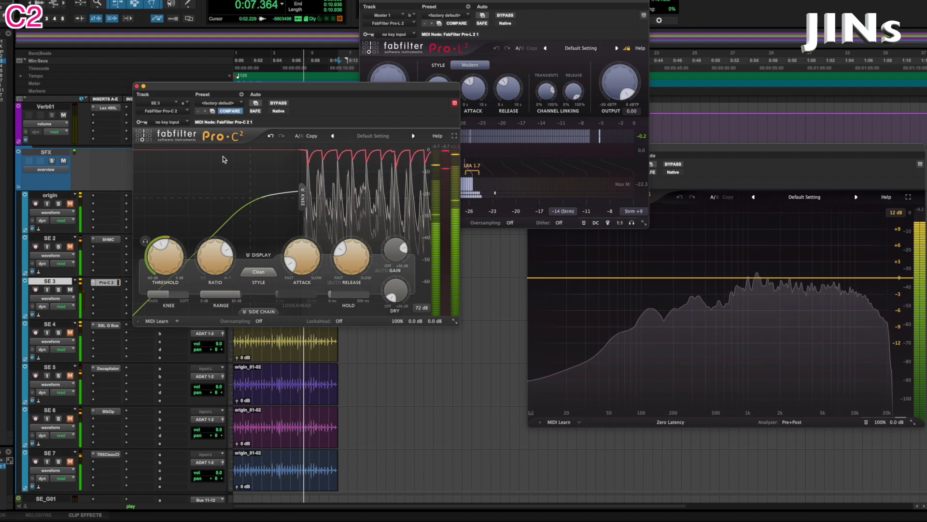
pyautogui.click(137, 86)
pyautogui.click(412, 168)
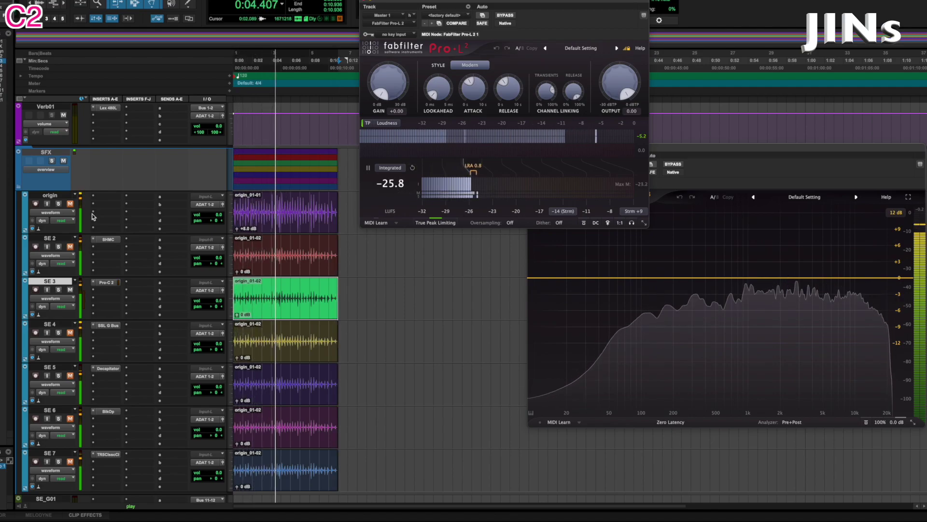
# Alternate the audible track between SE 3 and origin to compare the Pro-C 2 result with the unprocessed footsteps.
pyautogui.click(70, 205)
pyautogui.click(71, 290)
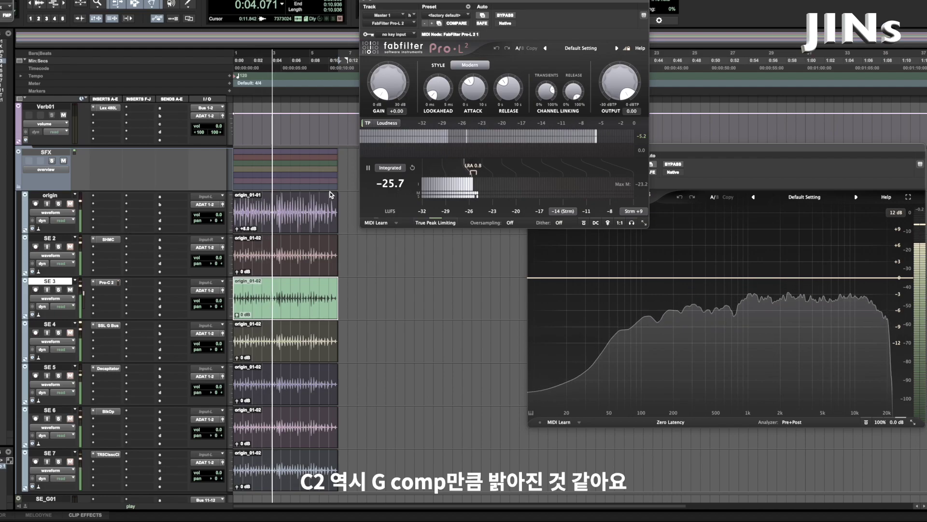
pyautogui.click(70, 204)
pyautogui.click(70, 290)
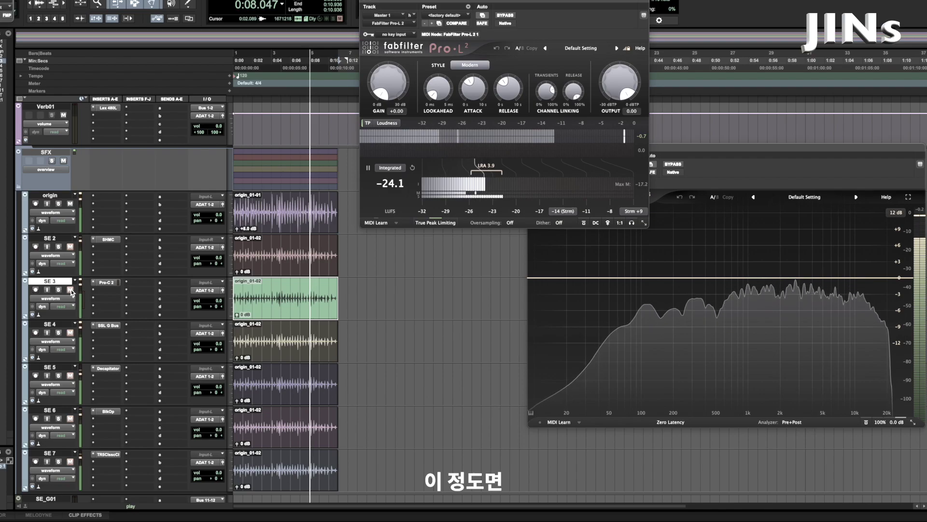
pyautogui.click(71, 289)
pyautogui.click(70, 204)
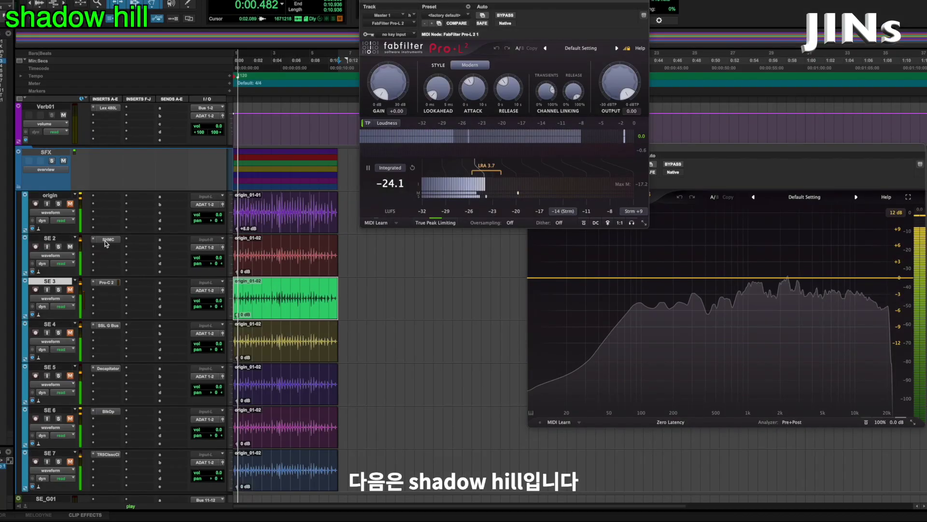
# Open the Shadow Hills Mastering Compressor on SE 2, reposition its window, and switch the audible track from SE 2 to origin.
pyautogui.click(106, 239)
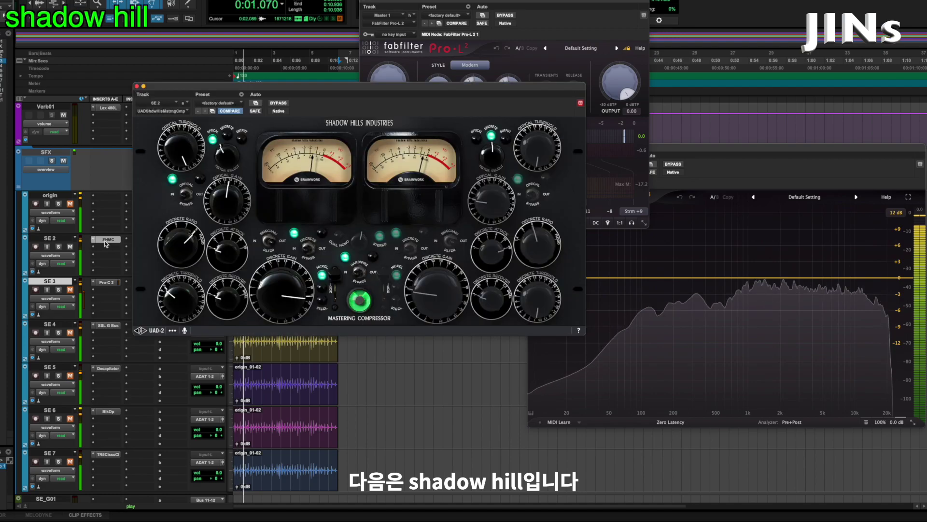
pyautogui.moveTo(280, 89); pyautogui.dragTo(247, 280)
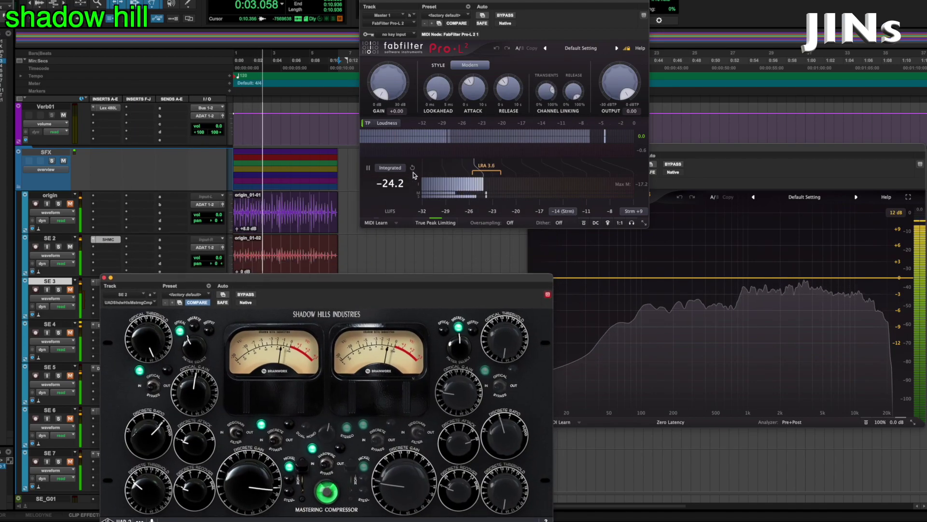
pyautogui.click(70, 248)
pyautogui.click(70, 205)
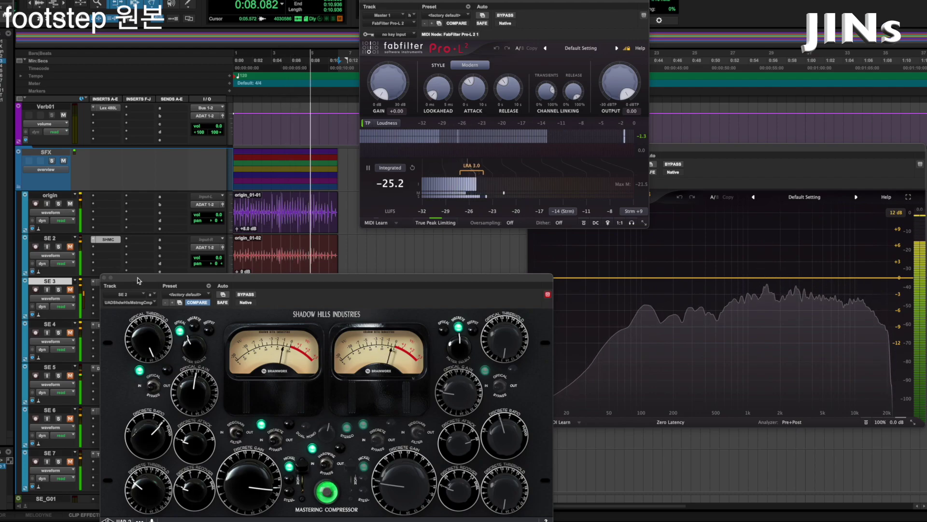
pyautogui.moveTo(138, 280); pyautogui.dragTo(207, 68)
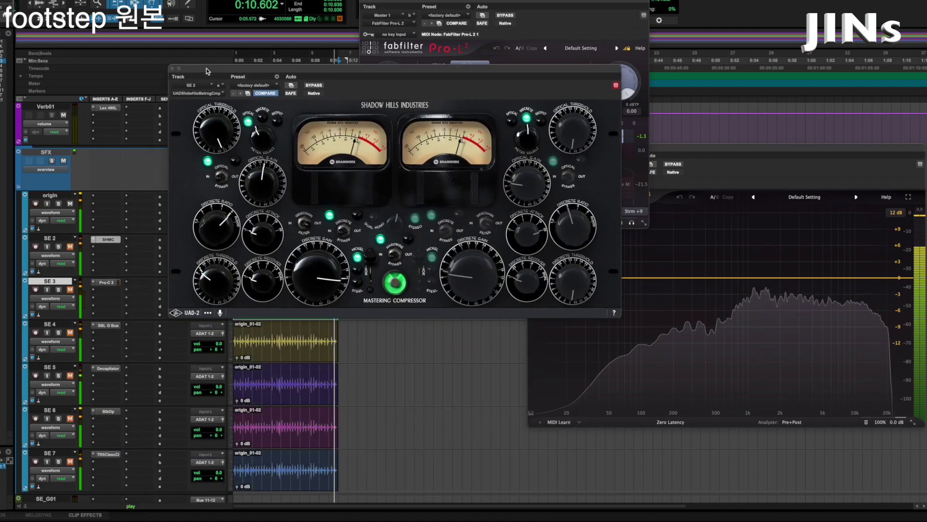
# Switch the audible track from origin to SE 2, move the Shadow Hills window clear of the loudness meter and restart the integrated measurement.
pyautogui.click(70, 204)
pyautogui.click(70, 247)
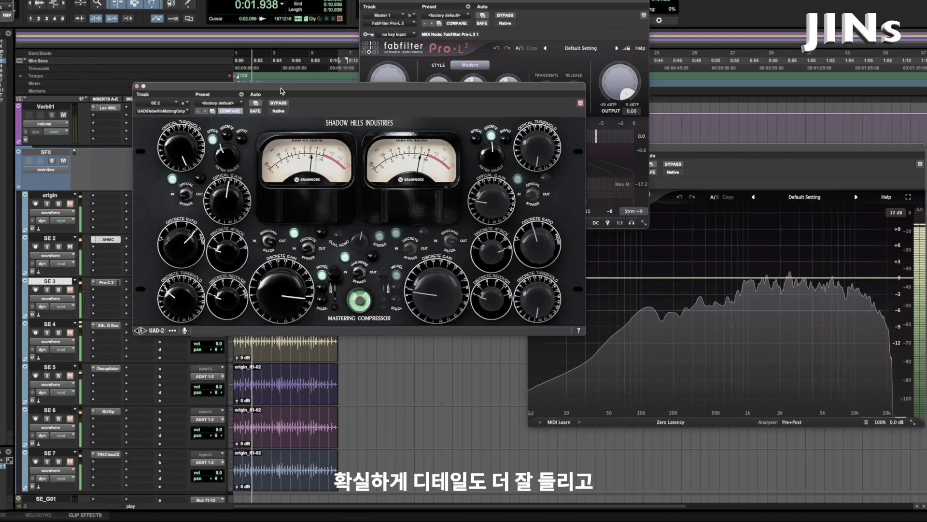
pyautogui.moveTo(283, 91); pyautogui.dragTo(250, 282)
pyautogui.click(413, 168)
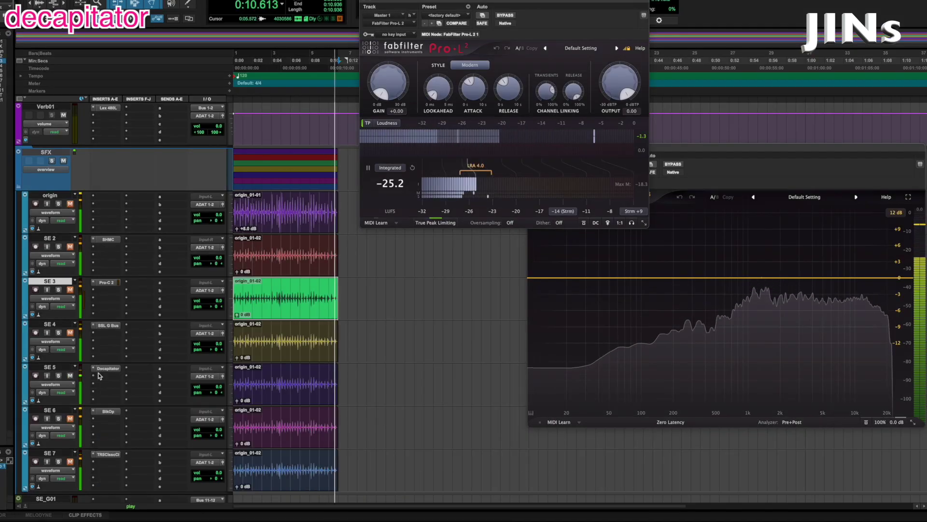
# Check the Decapitator on SE 5, then alternate the audible track between SE 5 and SE 2 to compare it with the Shadow Hills.
pyautogui.click(105, 369)
pyautogui.click(104, 369)
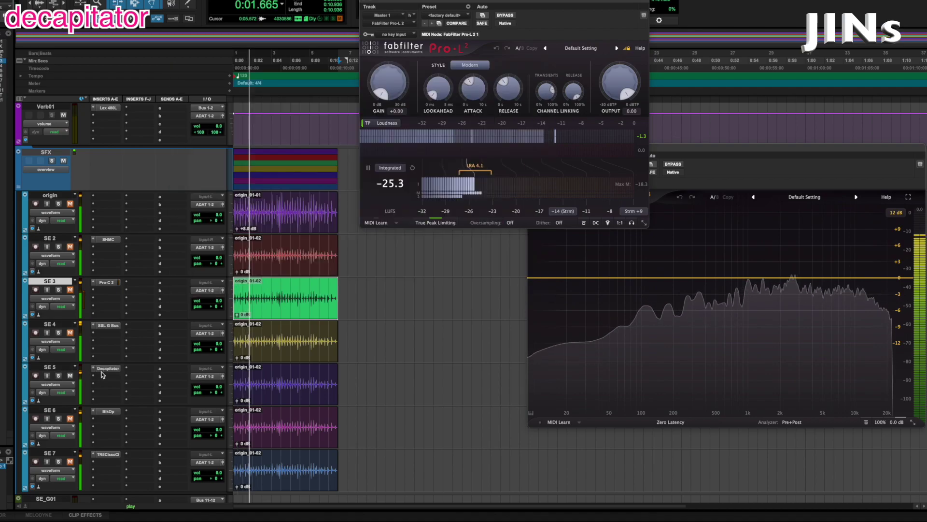
pyautogui.click(71, 375)
pyautogui.click(71, 247)
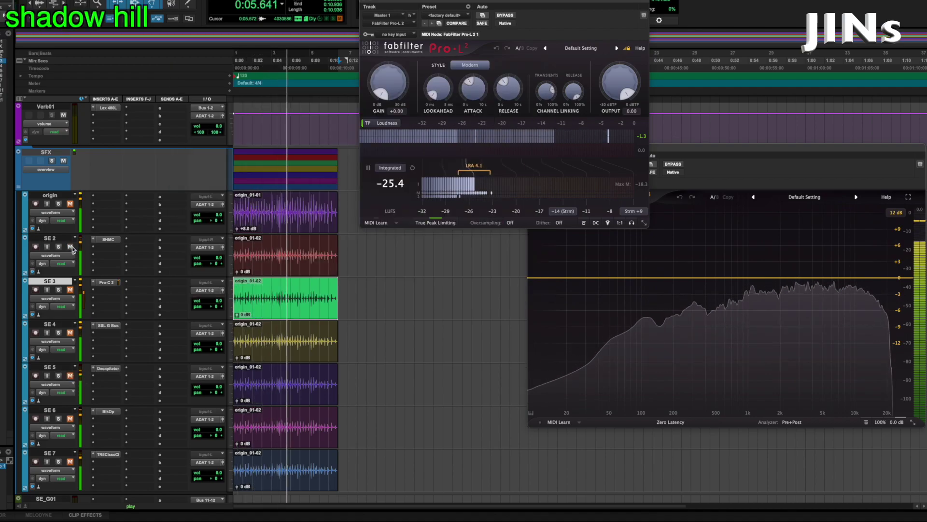
pyautogui.click(70, 375)
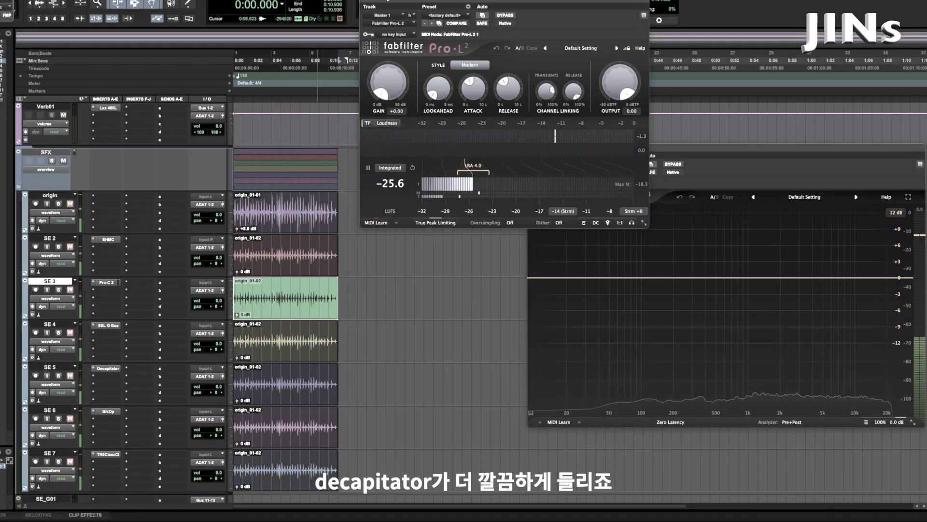
# Close the FabFilter Pro-L 2 window and select the footstep clip on SE 2, looking through its available clip commands.
pyautogui.click(366, 2)
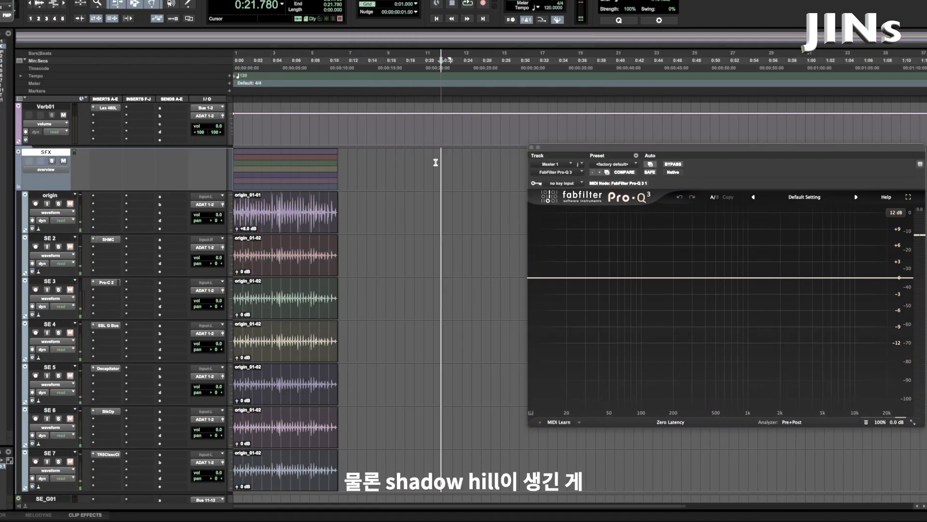
pyautogui.scroll(-2, 412, 237)
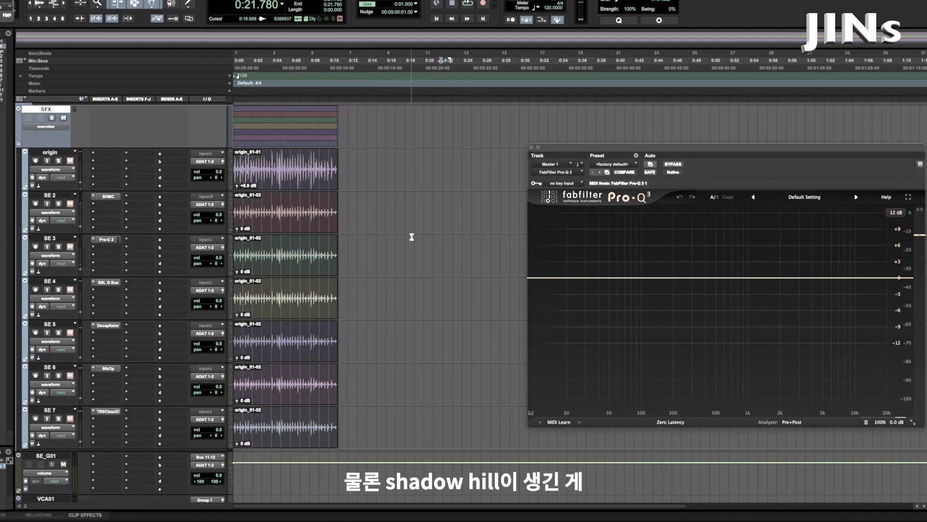
pyautogui.click(289, 218)
pyautogui.rightClick(278, 217)
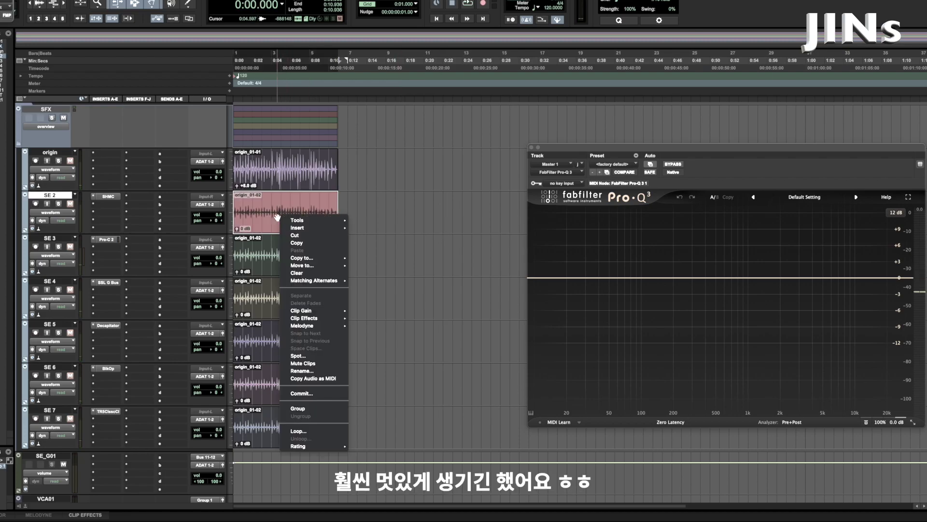
pyautogui.press('Escape')
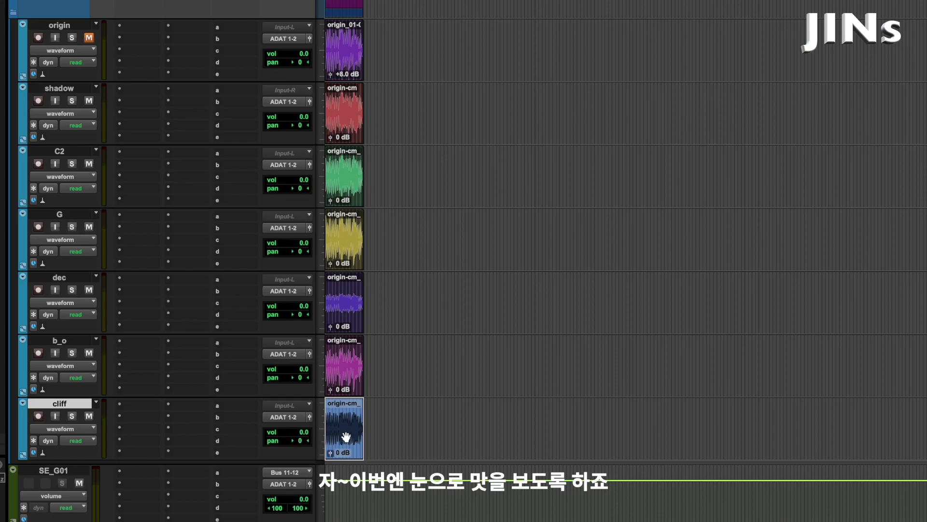
# Play the rendered clips with cliff soloed, then unmute origin and switch the solo to it to compare the clipper with the unprocessed footsteps.
pyautogui.click(72, 416)
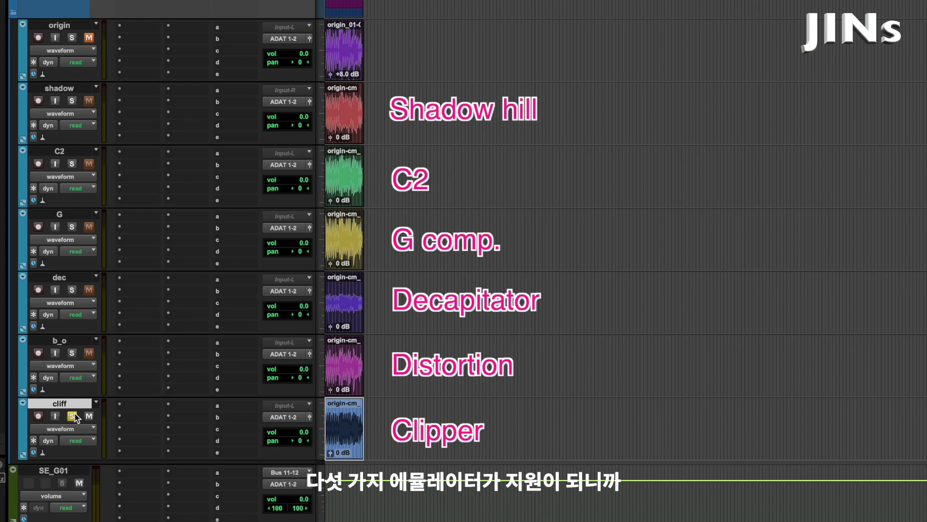
pyautogui.press('space')
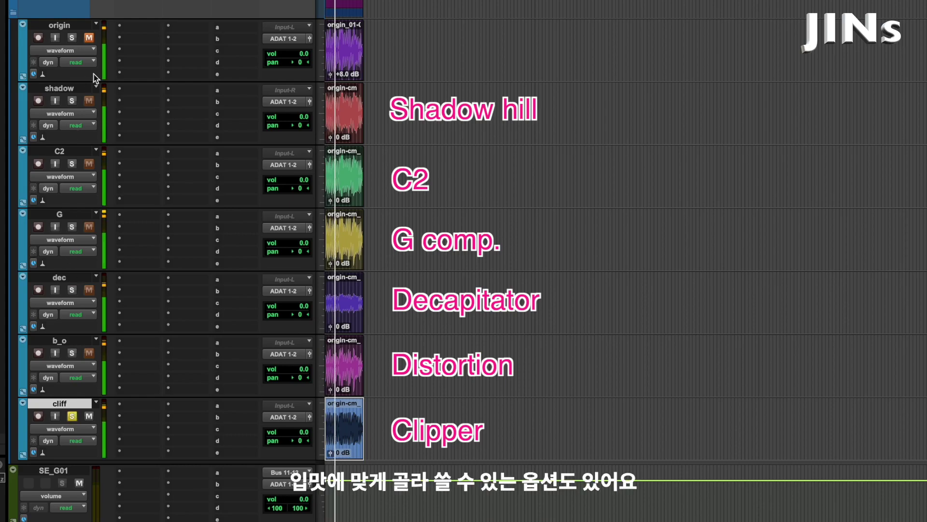
pyautogui.click(88, 38)
pyautogui.click(72, 38)
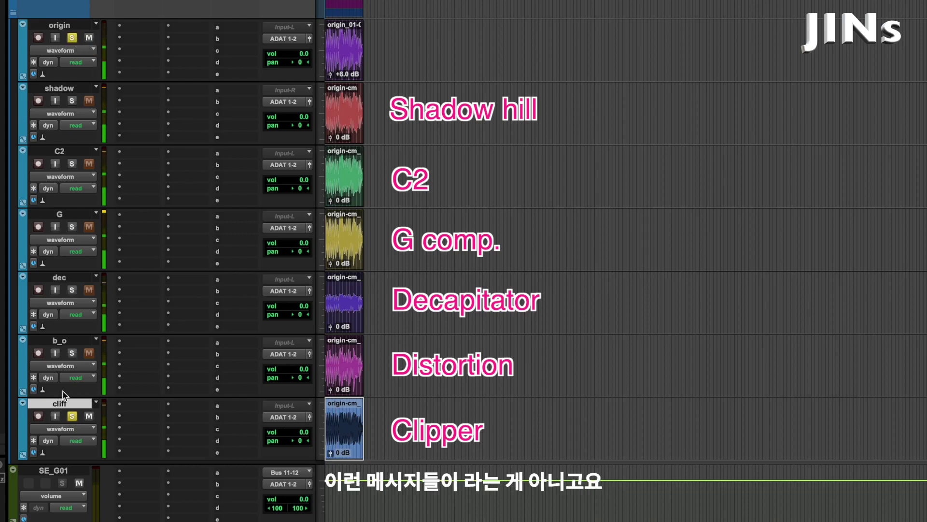
pyautogui.click(72, 416)
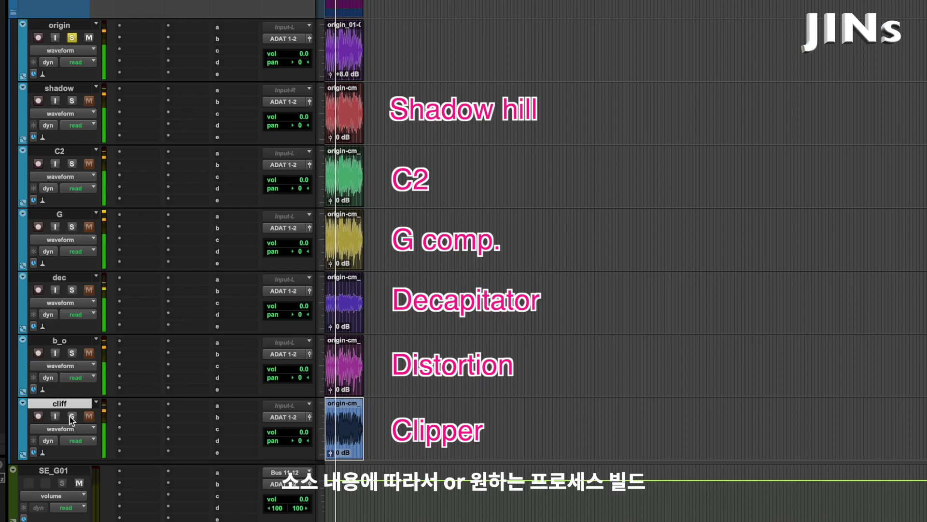
# Release the origin solo and audition the distortion render on the b_o track by itself.
pyautogui.click(72, 38)
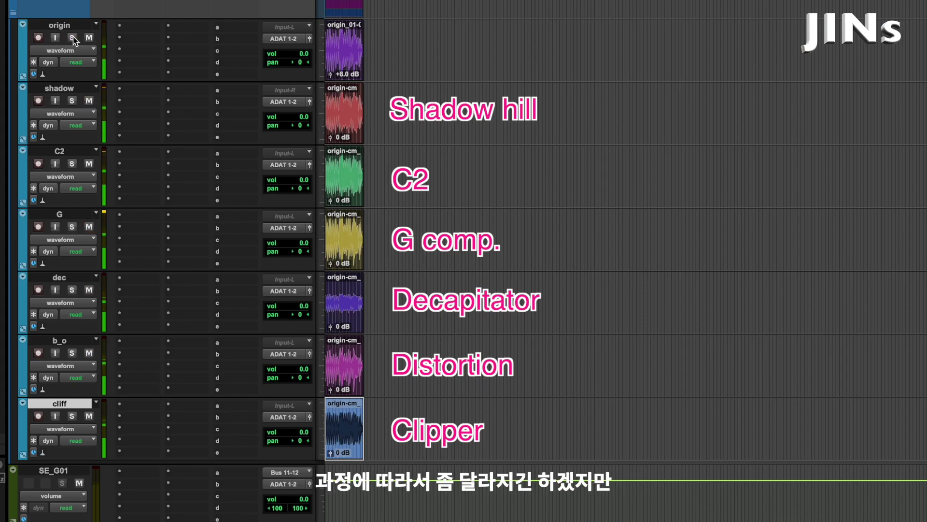
pyautogui.click(72, 353)
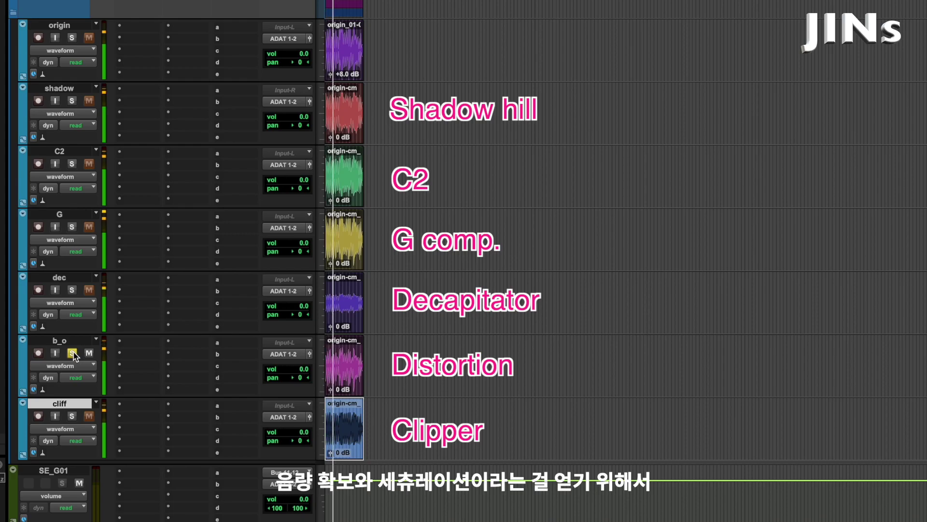
pyautogui.click(72, 353)
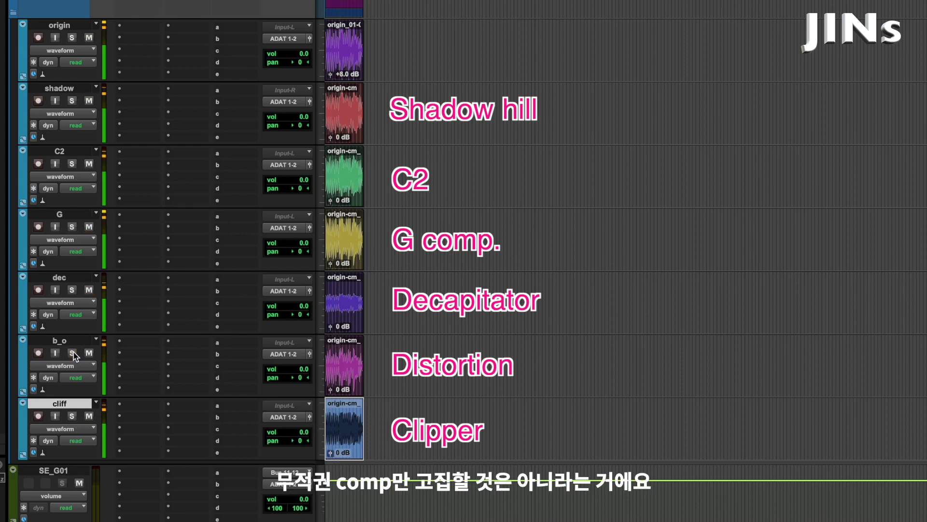
# Alternate the solo between dec and origin, restarting playback, to compare the Decapitator render with the unprocessed footsteps.
pyautogui.click(72, 290)
pyautogui.click(74, 38)
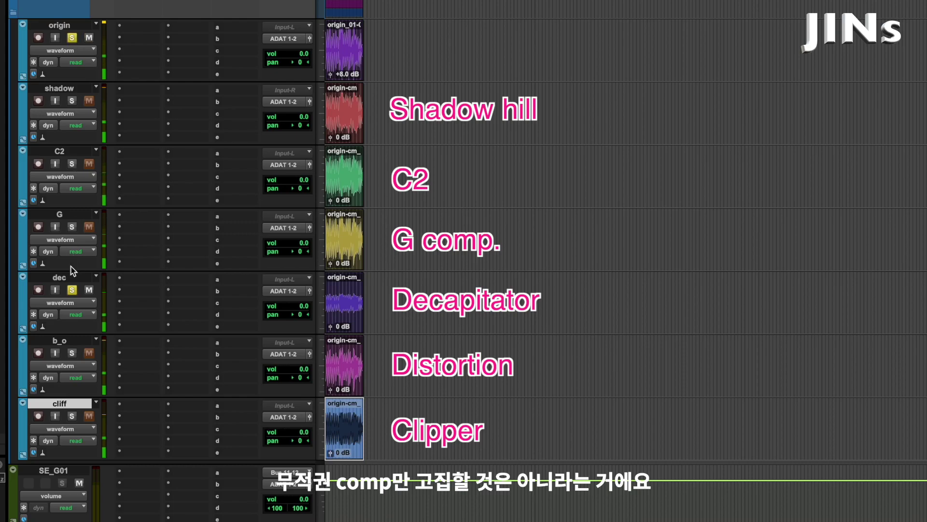
pyautogui.click(75, 292)
pyautogui.press('space')
pyautogui.press('space')
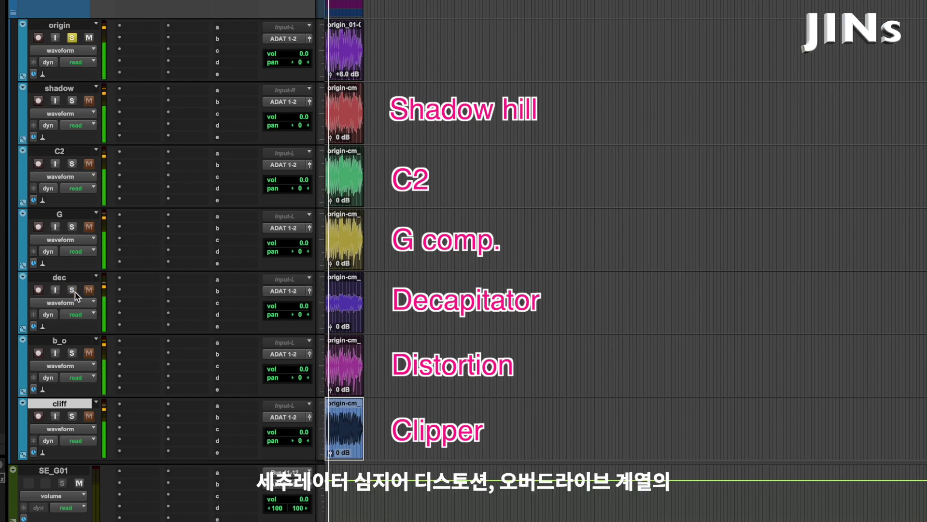
pyautogui.click(72, 290)
pyautogui.click(72, 38)
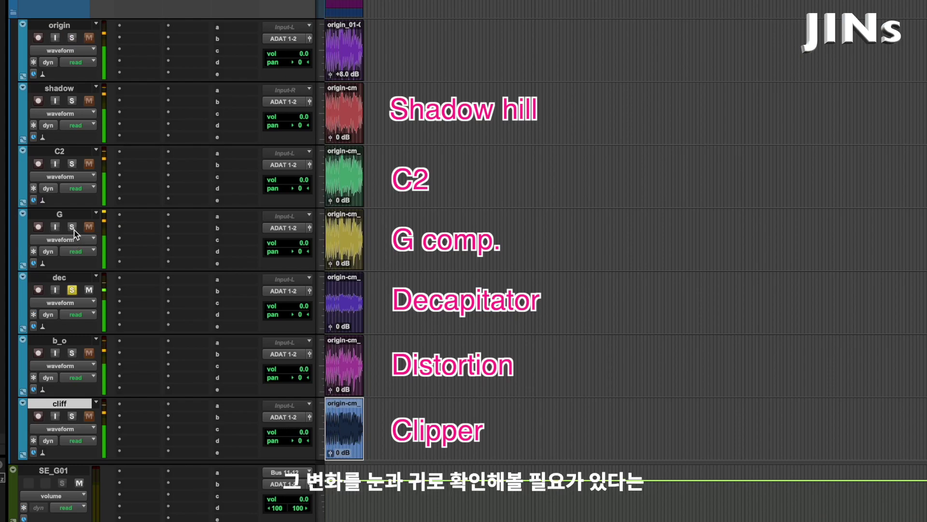
# Solo G in place of dec and alternate it with origin to compare the G compressor render with the unprocessed footsteps.
pyautogui.click(72, 227)
pyautogui.click(72, 290)
pyautogui.click(72, 38)
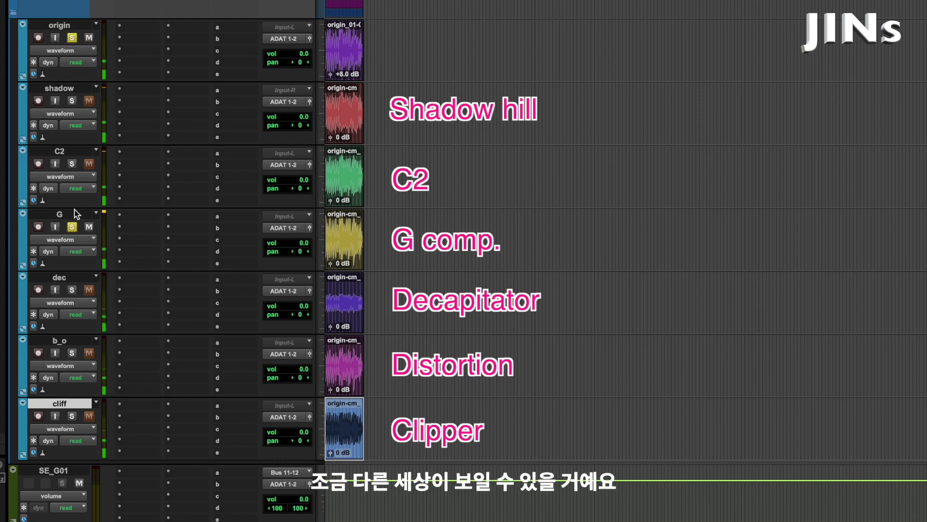
pyautogui.click(72, 226)
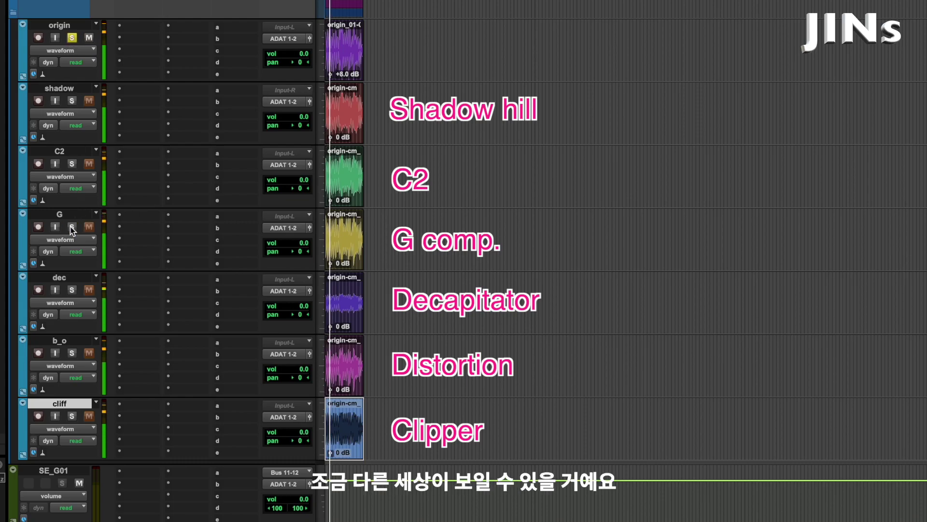
pyautogui.click(72, 227)
pyautogui.click(72, 37)
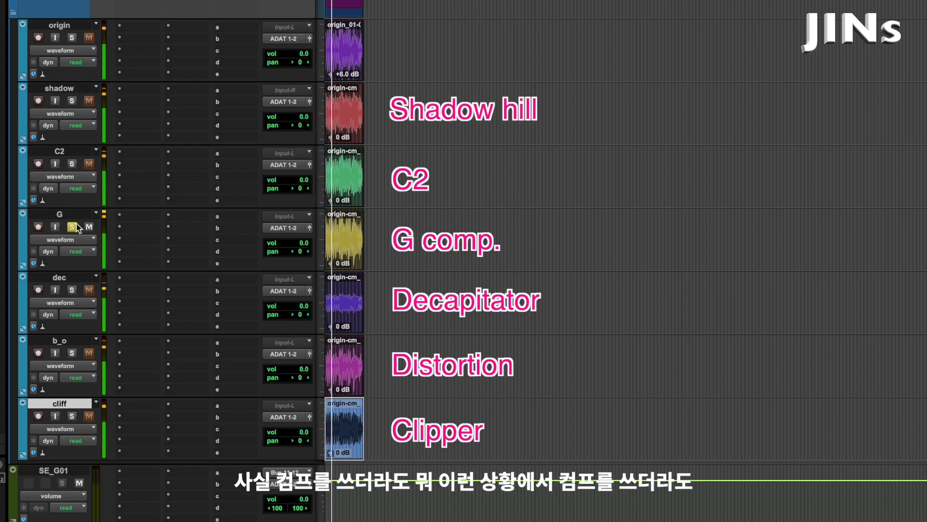
# Solo C2 in place of G and alternate it with origin to compare the C2 render with the unprocessed footsteps.
pyautogui.click(72, 227)
pyautogui.click(72, 163)
pyautogui.click(72, 38)
pyautogui.click(72, 164)
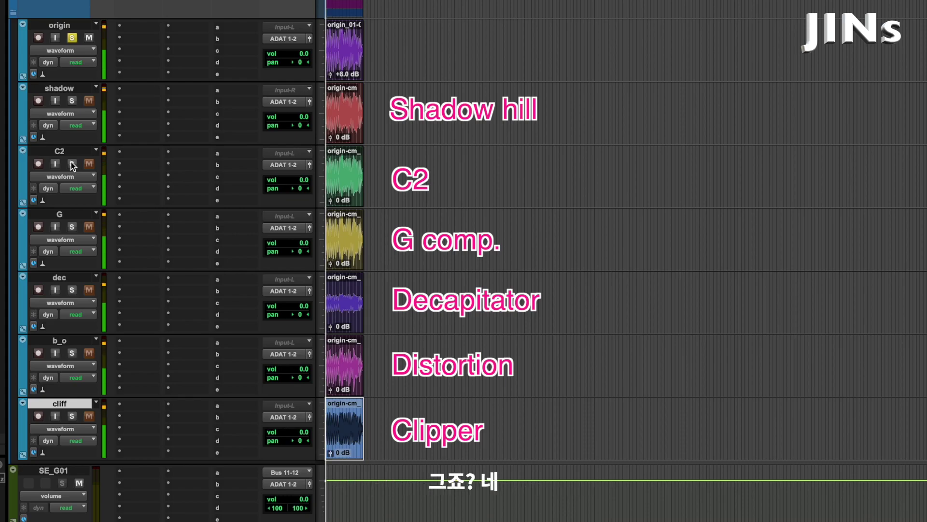
pyautogui.click(72, 164)
pyautogui.click(72, 39)
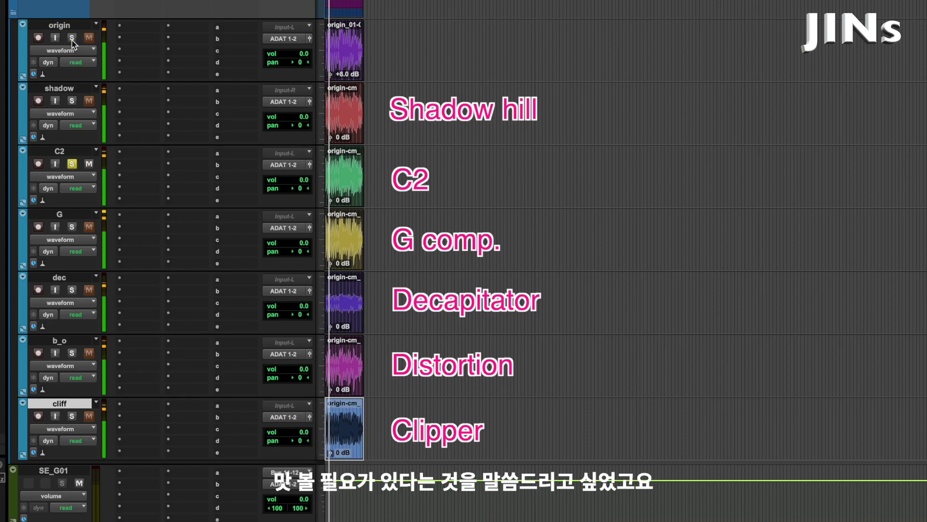
pyautogui.click(72, 164)
pyautogui.click(72, 38)
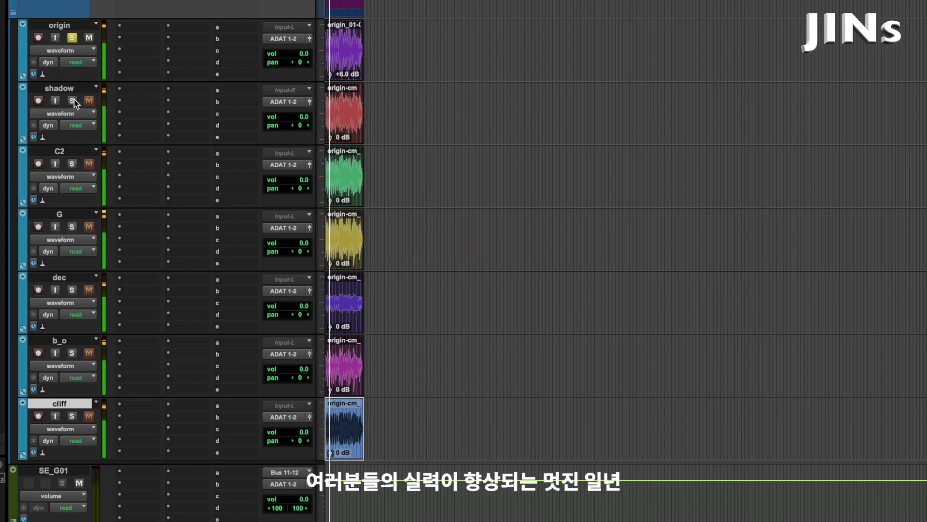
# Solo shadow in place of origin and compare the waveforms of the dec and shadow clips at a wider timeline scale.
pyautogui.click(72, 38)
pyautogui.click(74, 102)
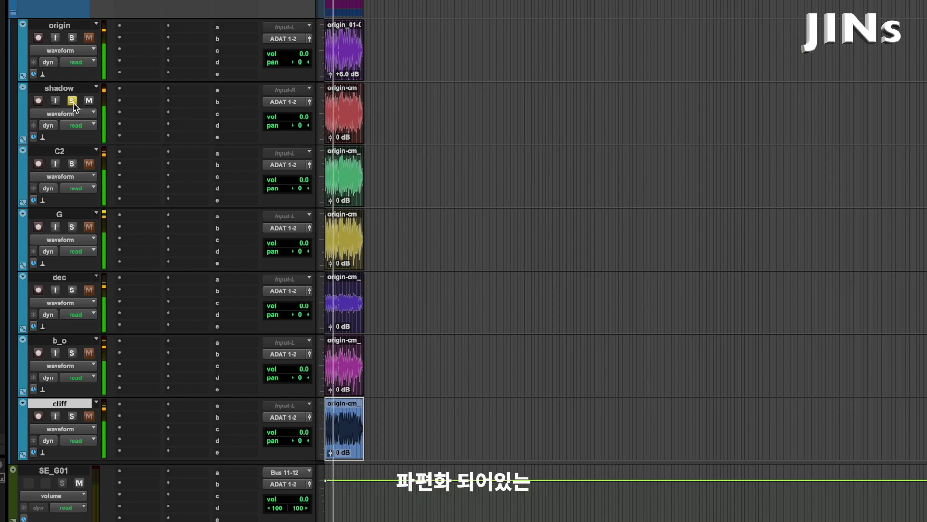
pyautogui.press('t')
pyautogui.press('t')
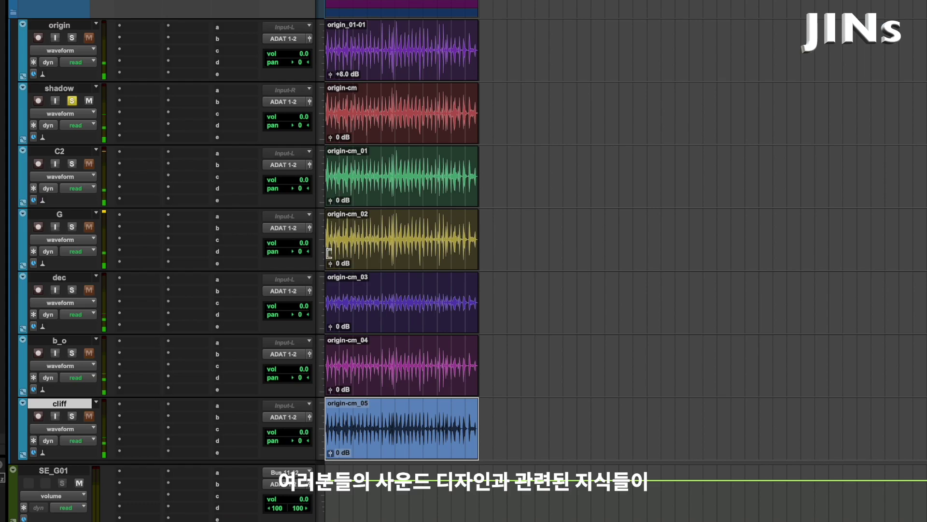
pyautogui.click(386, 314)
pyautogui.click(395, 129)
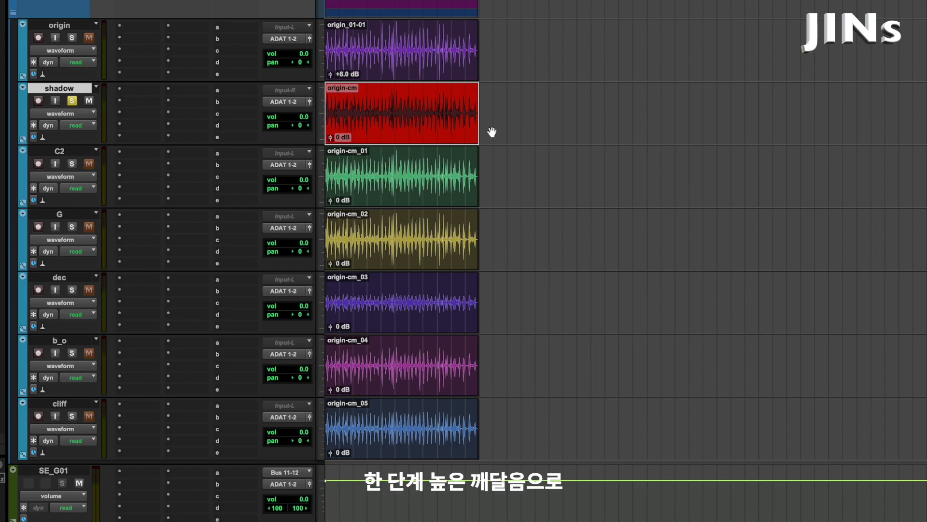
pyautogui.click(487, 102)
# Select the origin-cm_03 clip, solo the dec track and play the Decapitator render.
pyautogui.click(404, 315)
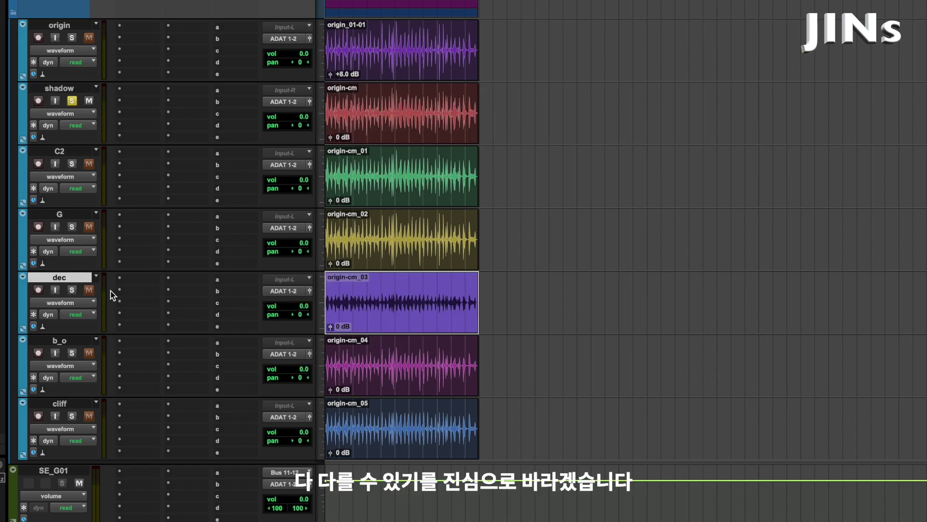
pyautogui.click(72, 290)
pyautogui.press('space')
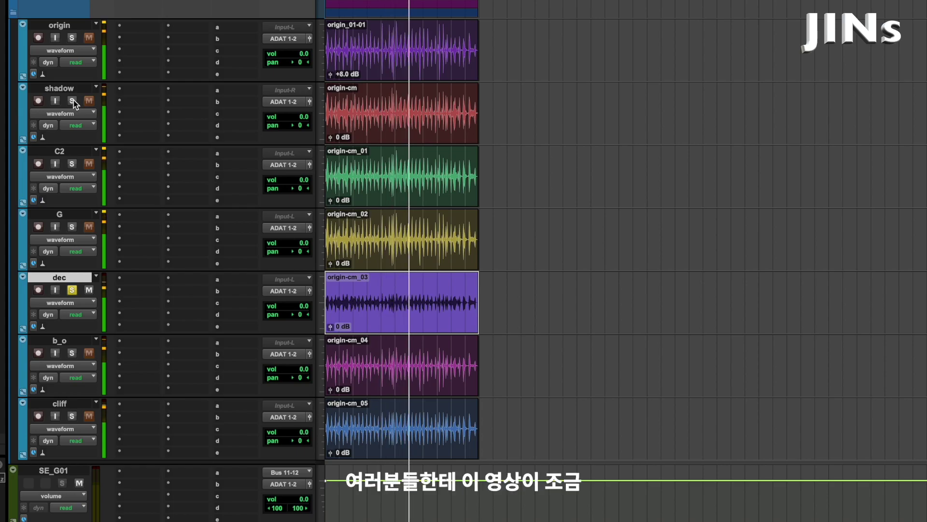
# Switch the solo from dec to origin, select the origin_01-01 clip and play the unprocessed footsteps.
pyautogui.press('space')
pyautogui.click(71, 37)
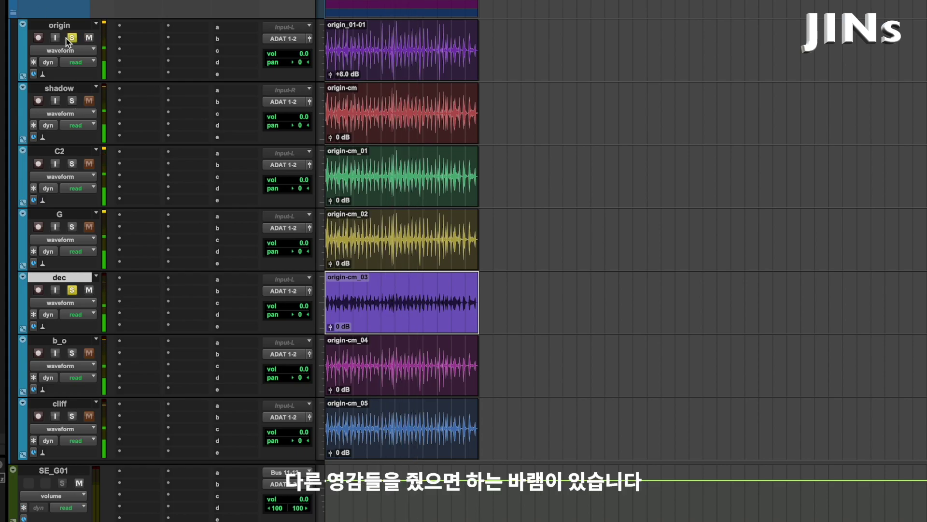
pyautogui.click(71, 289)
pyautogui.click(381, 71)
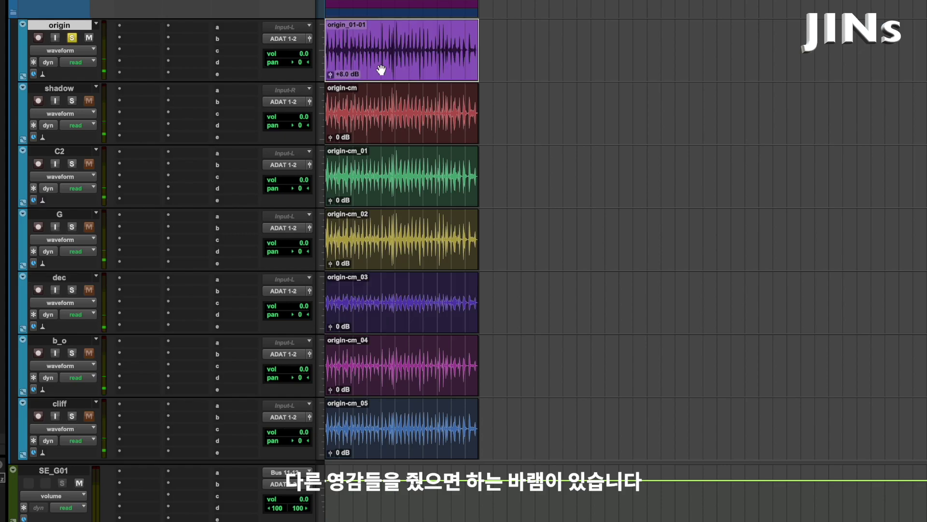
pyautogui.press('space')
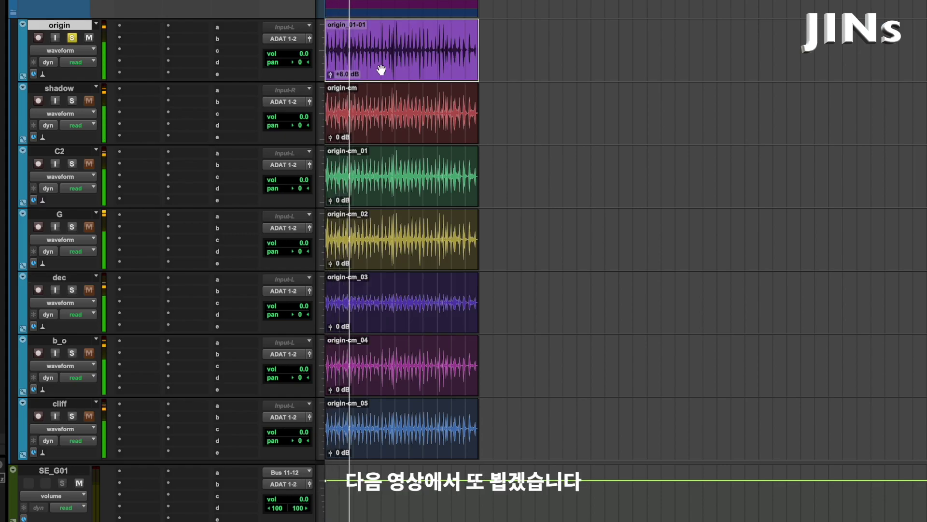